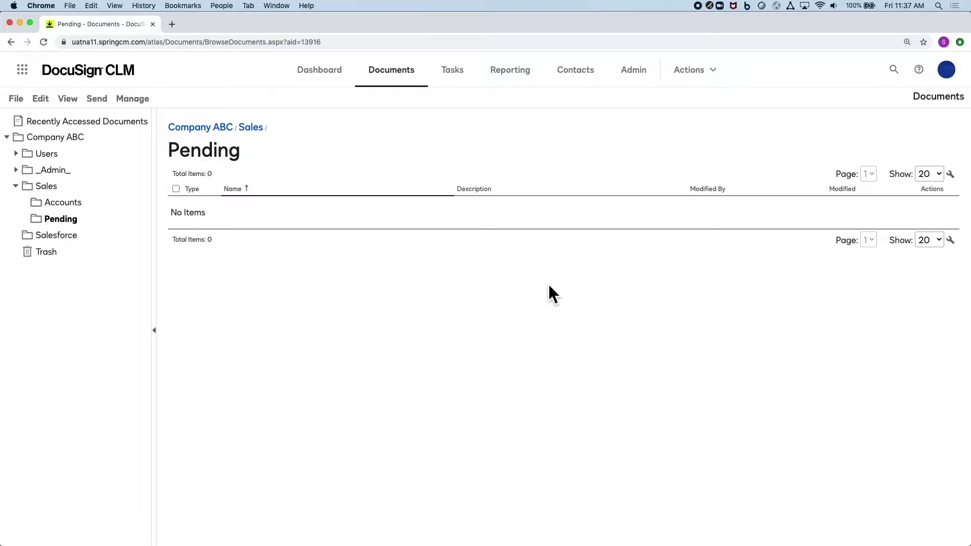
Step: Show all windows and bring the folder holding the contract to the front
{"action": "key", "text": "ctrl+Up"}
{"action": "left_click", "coordinate": [735, 425]}
Step: Drag Cooke Enterprise.docx into the Pending folder and open its document page
{"action": "left_click_drag", "start_coordinate": [476, 303], "coordinate": [463, 204]}
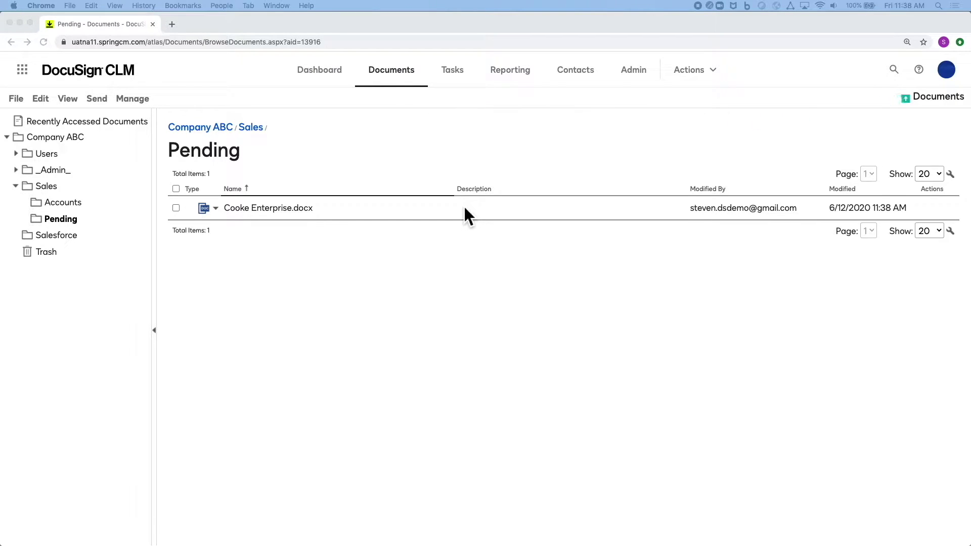
{"action": "left_click", "coordinate": [217, 210]}
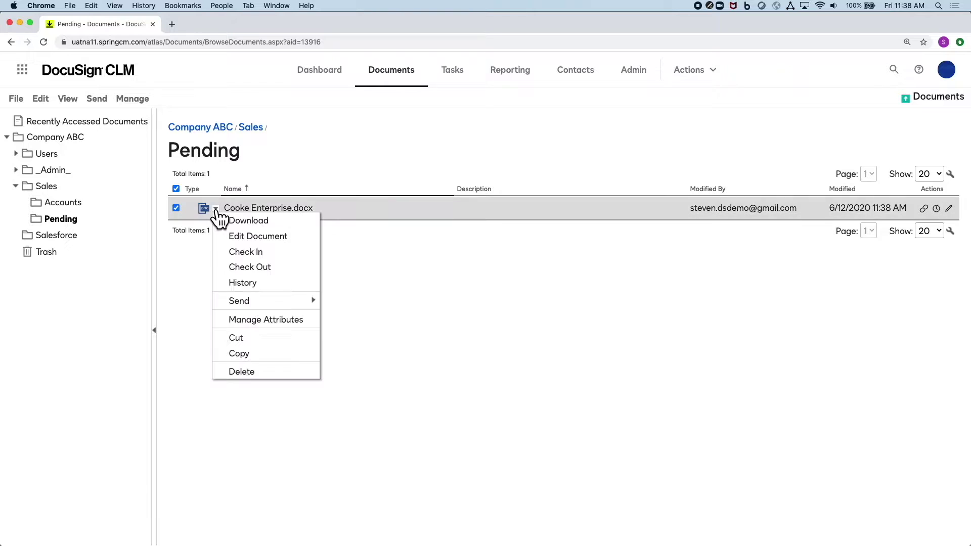
{"action": "mouse_move", "coordinate": [302, 309]}
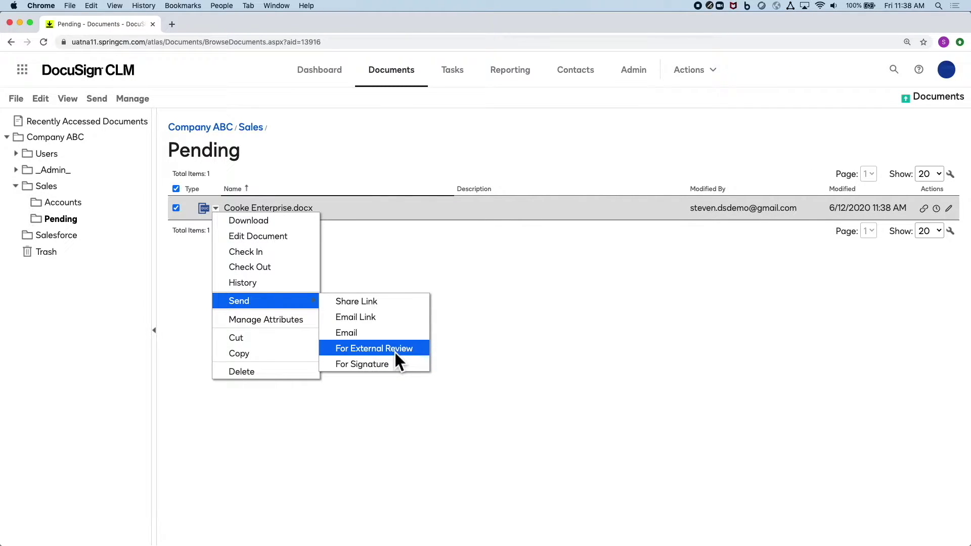
{"action": "left_click", "coordinate": [433, 282]}
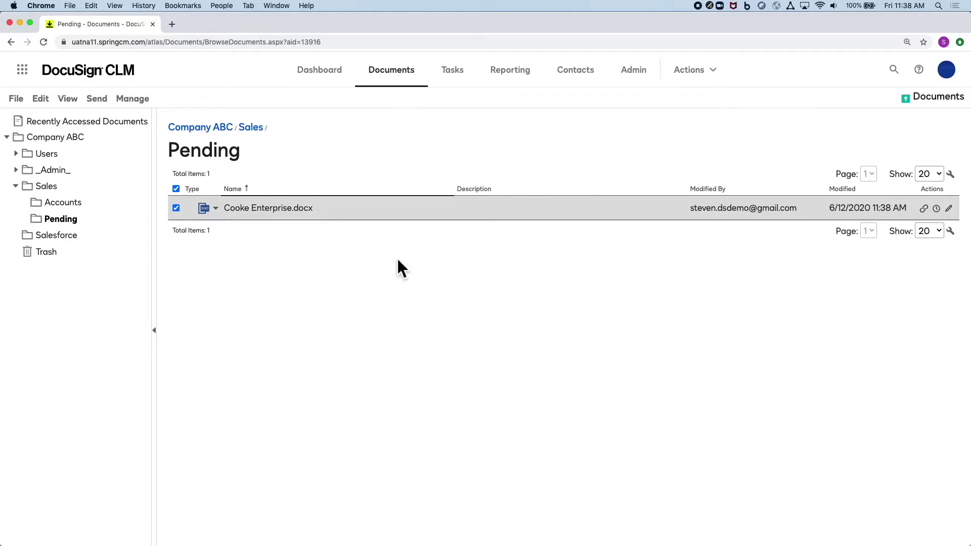
Step: Start an external review of the document, addressed to the reviewer's e-mail
{"action": "left_click", "coordinate": [263, 209]}
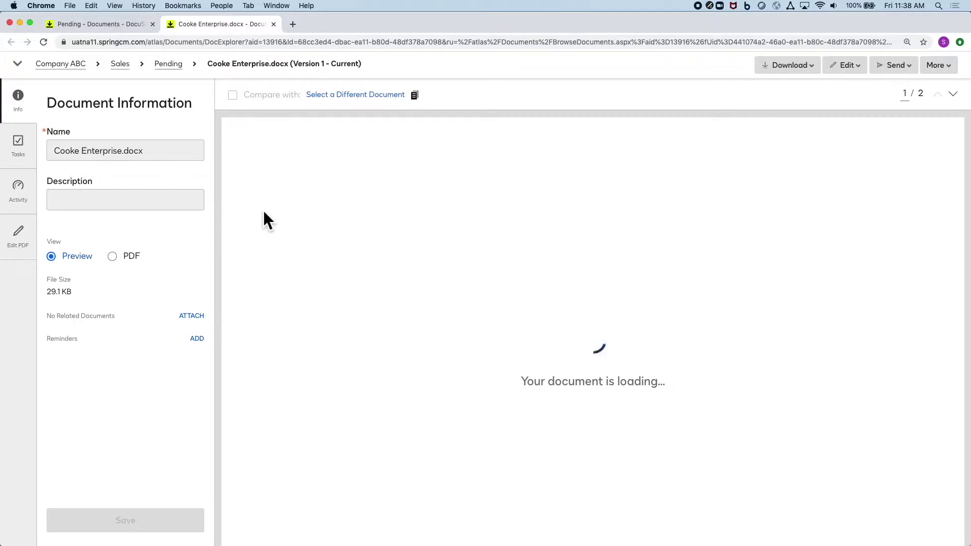
{"action": "left_click", "coordinate": [895, 66]}
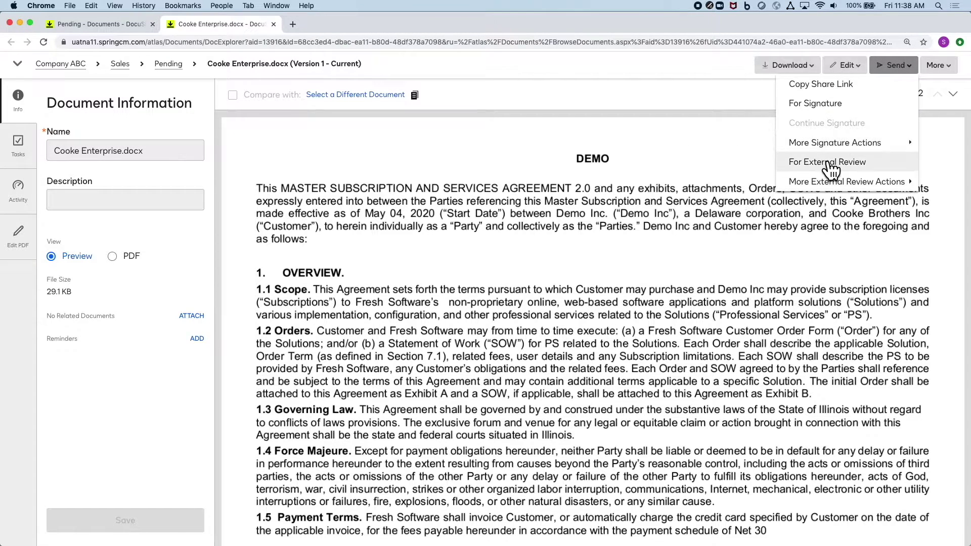
{"action": "left_click", "coordinate": [832, 162]}
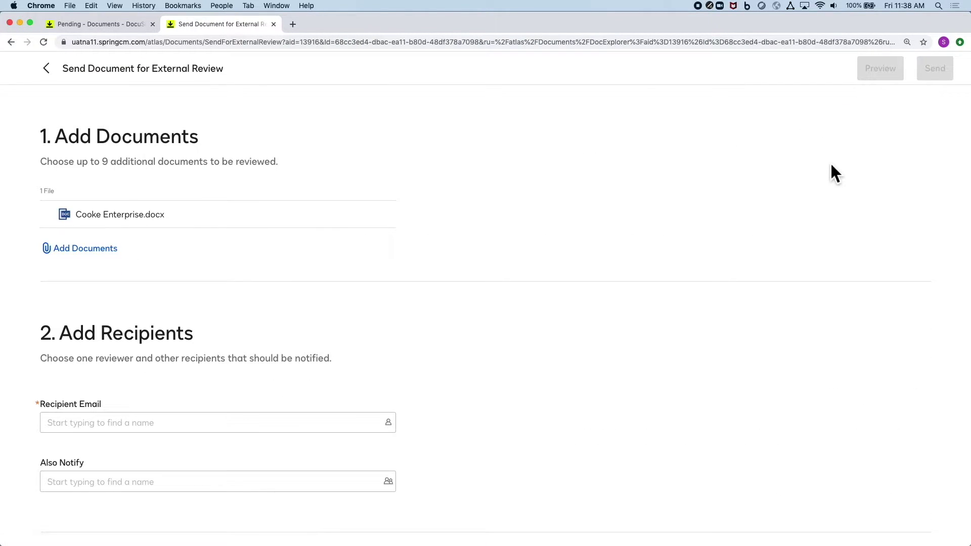
{"action": "scroll", "coordinate": [487, 333], "scroll_direction": "down", "scroll_amount": 4}
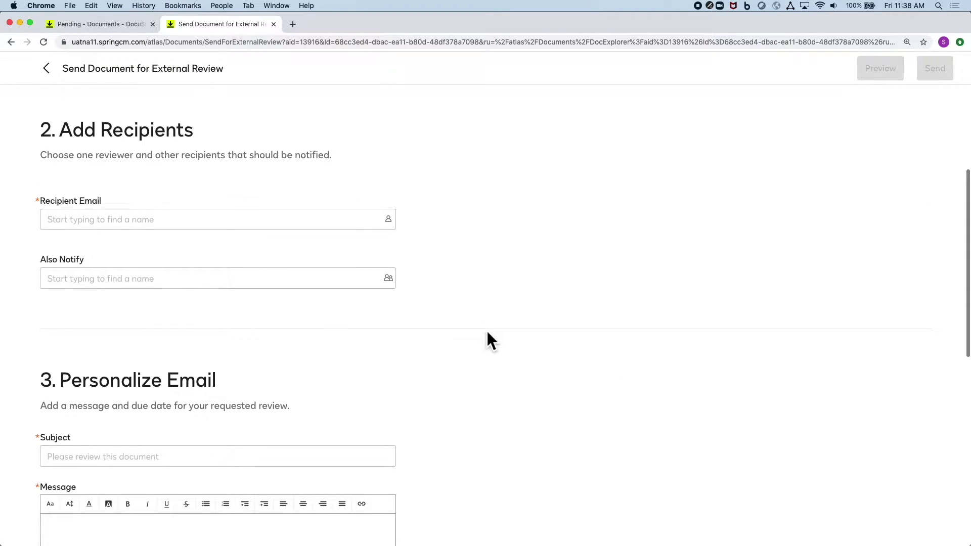
{"action": "left_click", "coordinate": [151, 221]}
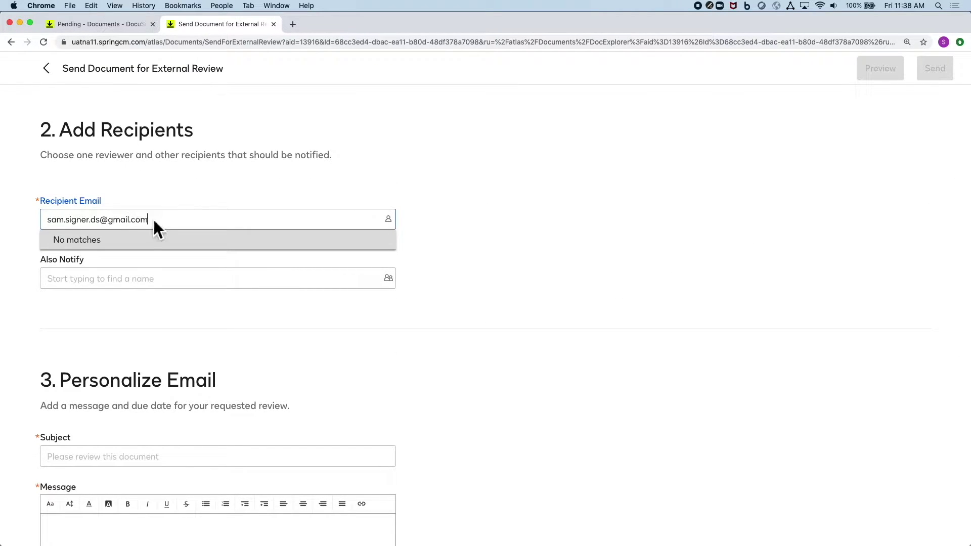
{"action": "key", "text": "Return"}
Step: Enter the subject 'Contract for review' and the message 'Custom message!!'
{"action": "scroll", "coordinate": [274, 346], "scroll_direction": "down", "scroll_amount": 1}
{"action": "scroll", "coordinate": [278, 358], "scroll_direction": "down", "scroll_amount": 3}
{"action": "left_click", "coordinate": [193, 290]}
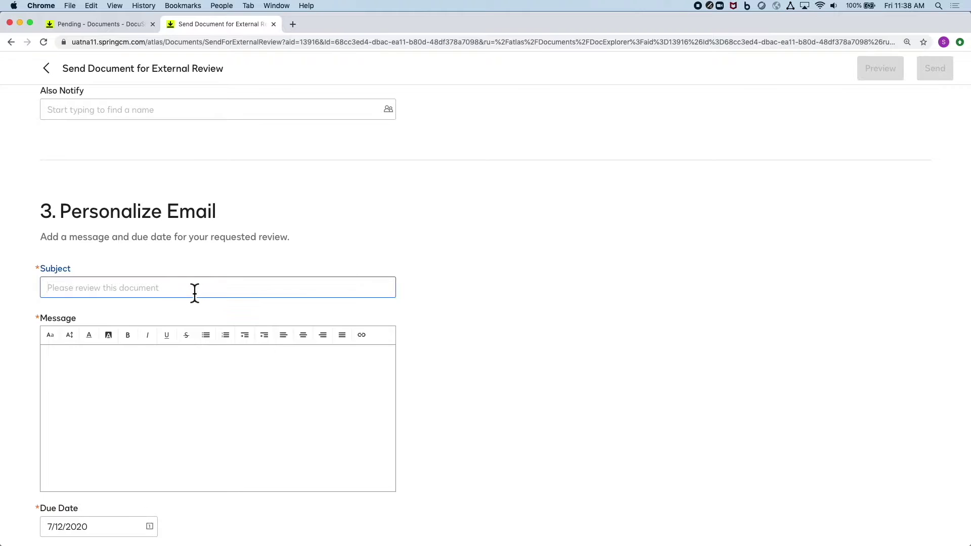
{"action": "type", "text": "Contract for review"}
{"action": "left_click", "coordinate": [168, 381]}
{"action": "type", "text": "Custom message!!"}
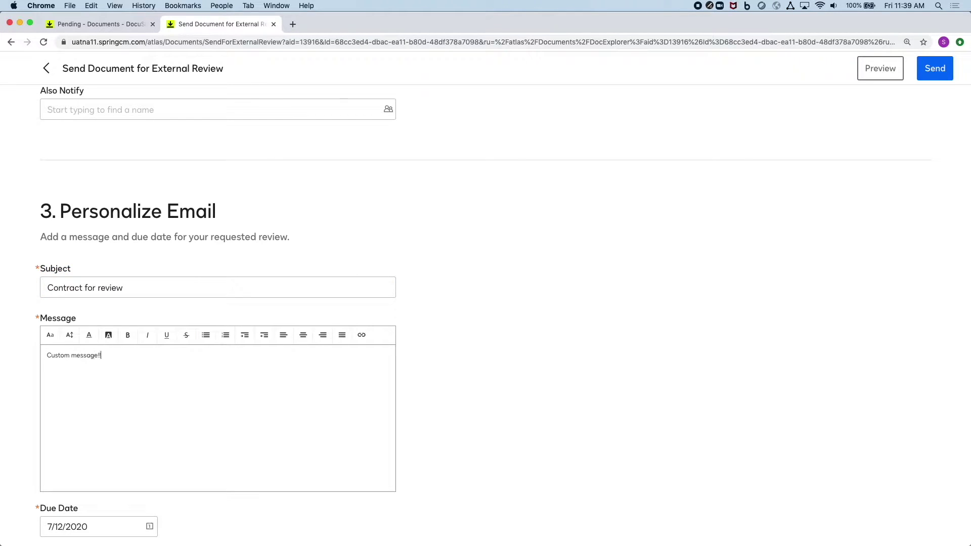
Step: Set the due date to 7/15/2020 and send the review
{"action": "scroll", "coordinate": [168, 381], "scroll_direction": "down", "scroll_amount": 2}
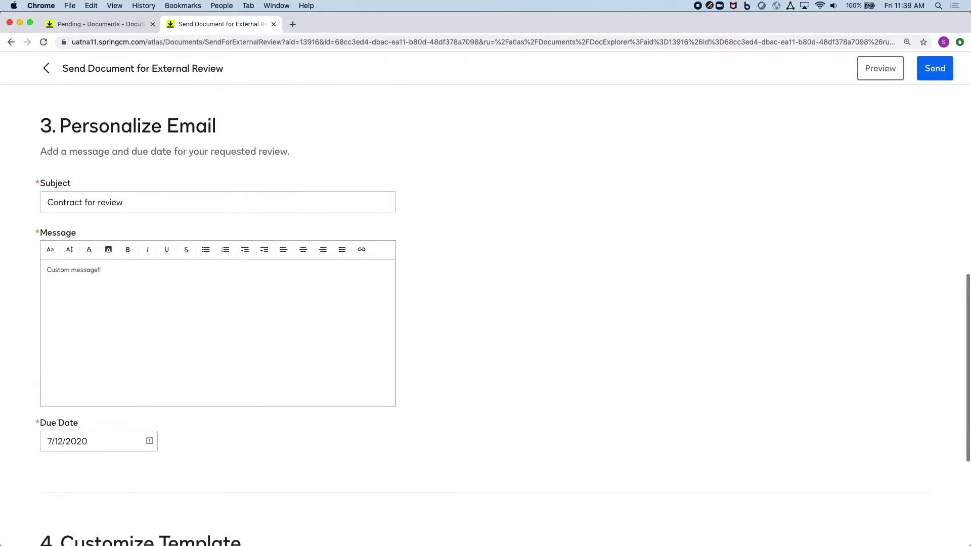
{"action": "left_click", "coordinate": [149, 440]}
{"action": "left_click", "coordinate": [509, 302]}
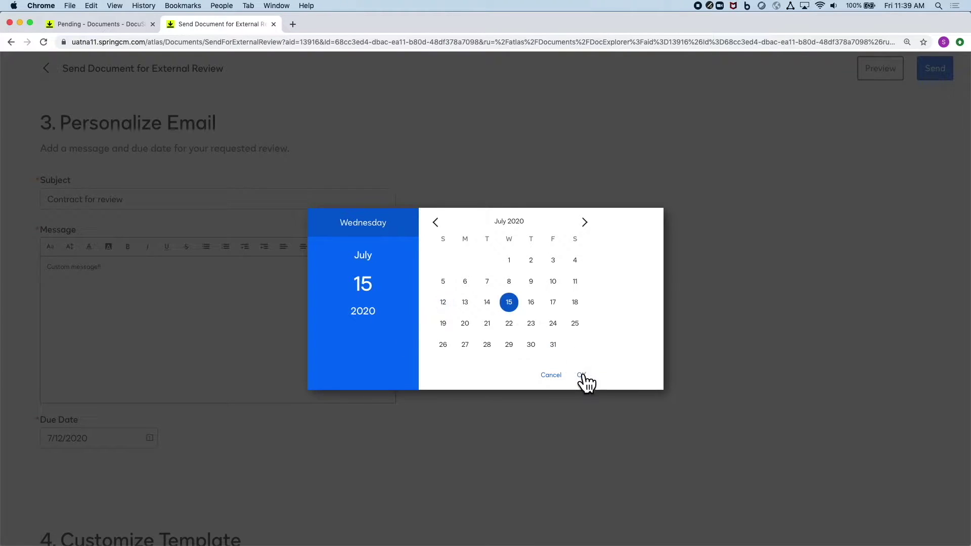
{"action": "left_click", "coordinate": [582, 375]}
{"action": "left_click", "coordinate": [936, 76]}
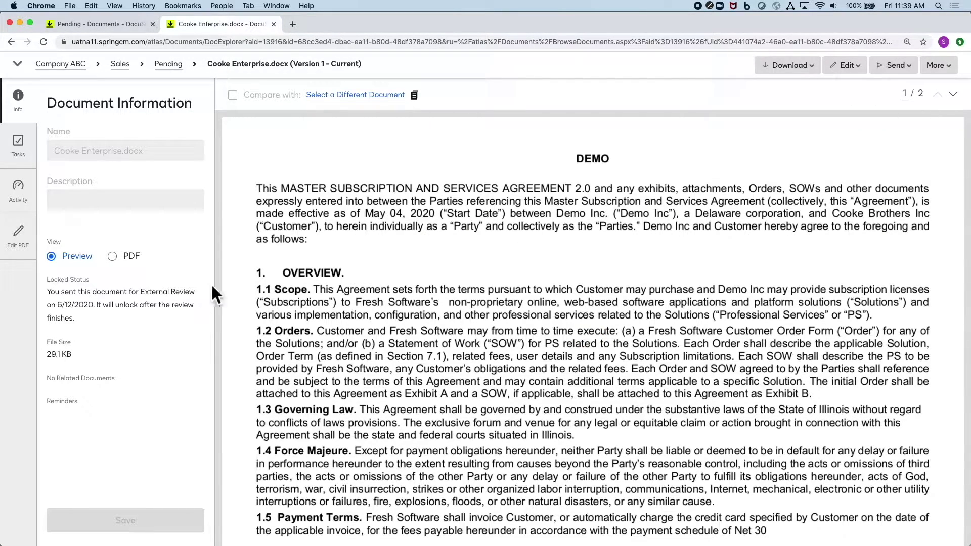
Step: Close the document tab and follow the Review link in the 'Contract for review' email
{"action": "left_click", "coordinate": [274, 24]}
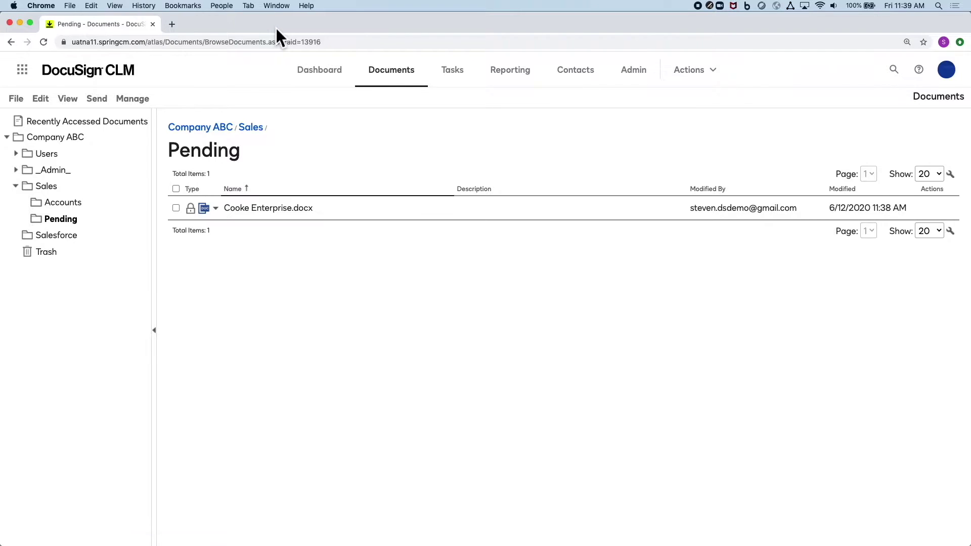
{"action": "mouse_move", "coordinate": [191, 213]}
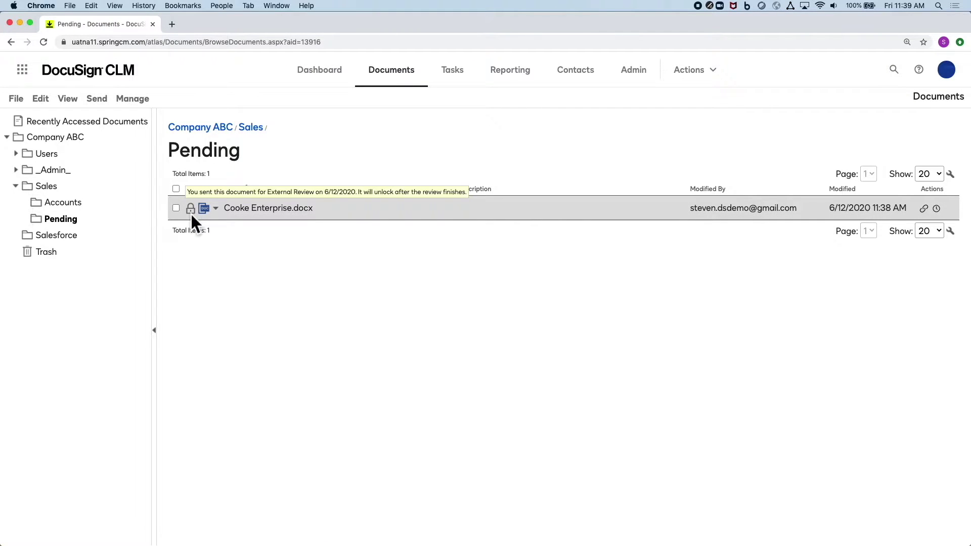
{"action": "key", "text": "super+grave"}
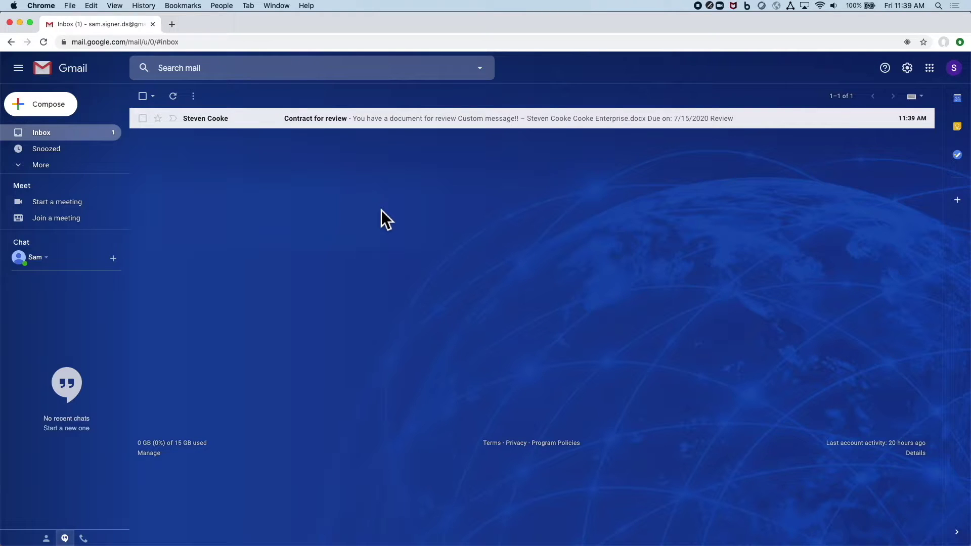
{"action": "left_click", "coordinate": [326, 121]}
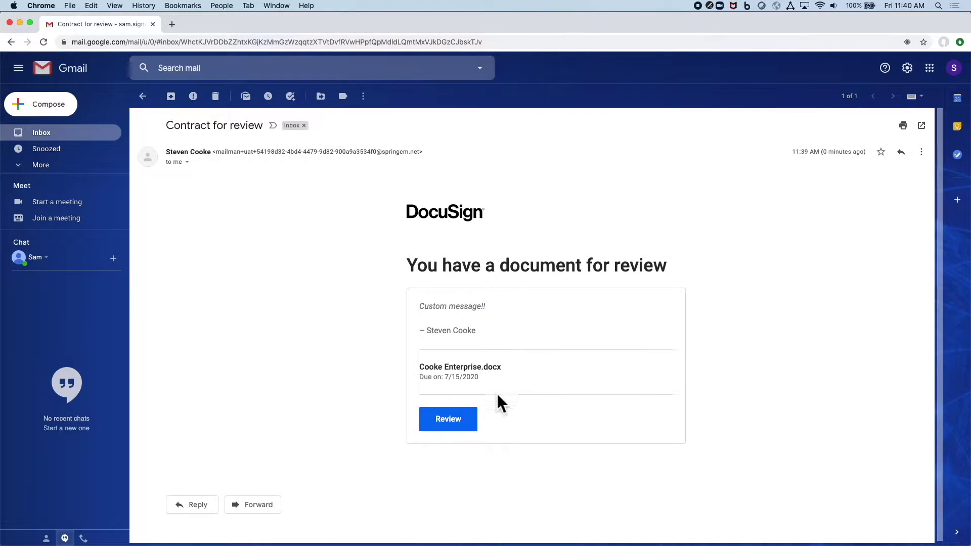
{"action": "left_click", "coordinate": [469, 424]}
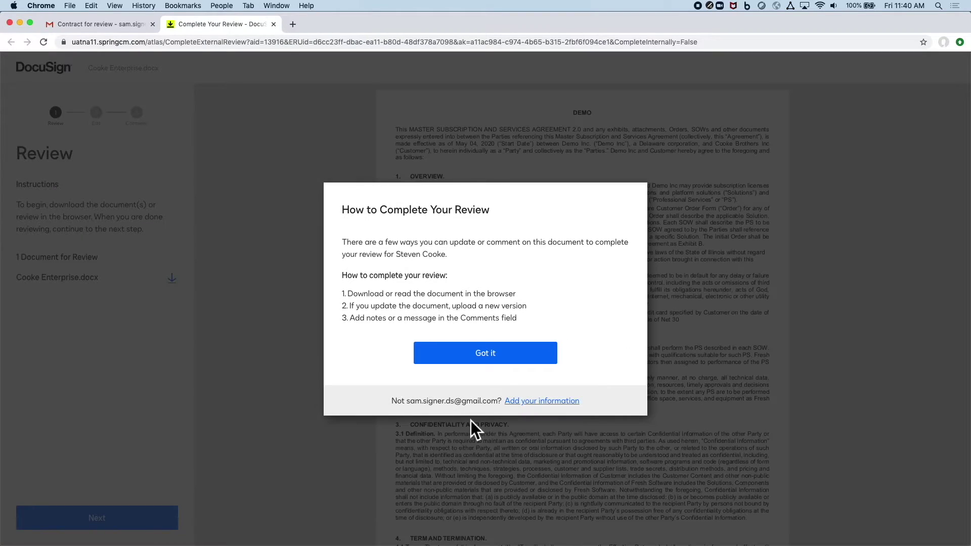
Step: Dismiss the review instructions, then download Cooke Enterprise.docx and open it in Word
{"action": "left_click", "coordinate": [526, 357]}
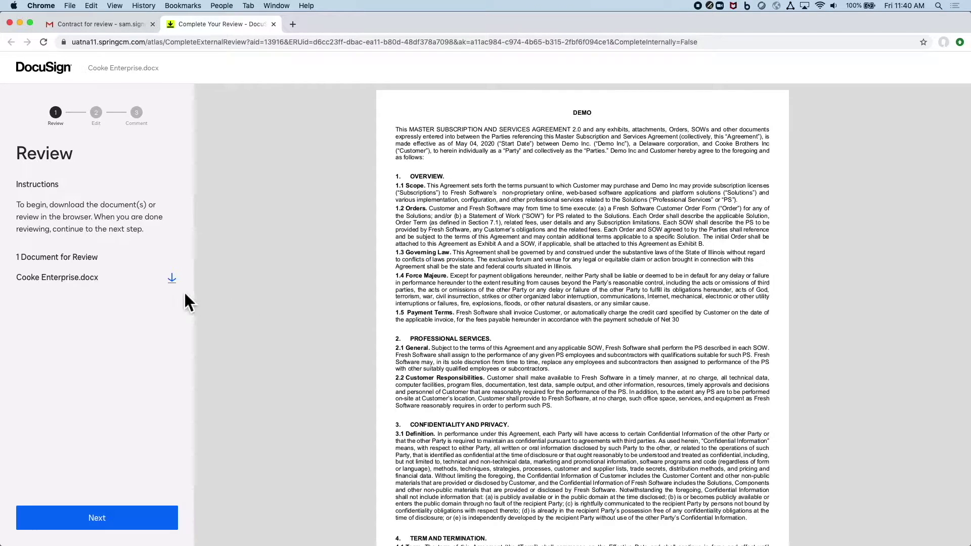
{"action": "left_click", "coordinate": [174, 281]}
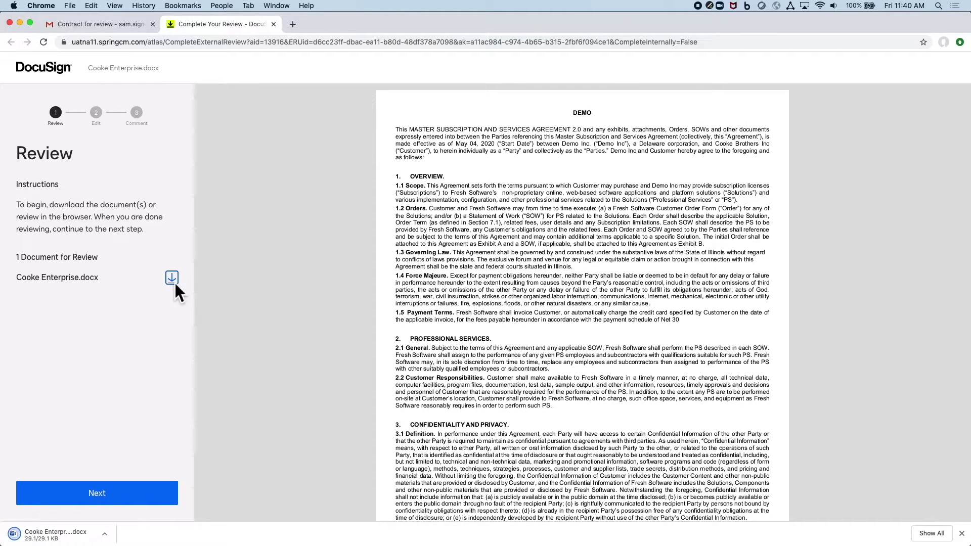
{"action": "left_click", "coordinate": [55, 535]}
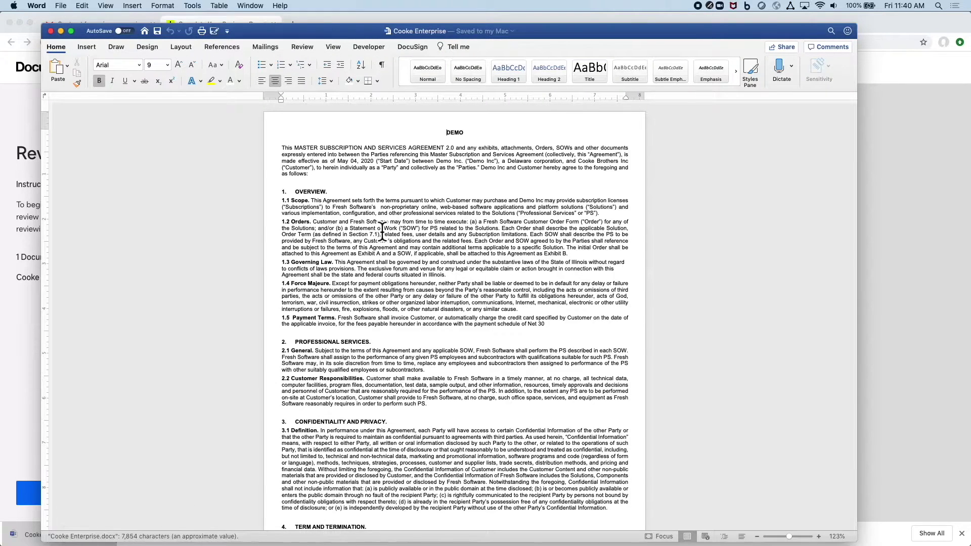
Step: Delete the 1.1 Scope paragraph and insert 'add some information' after 'as follows:'
{"action": "left_click_drag", "start_coordinate": [610, 218], "coordinate": [286, 205]}
{"action": "key", "text": "Delete"}
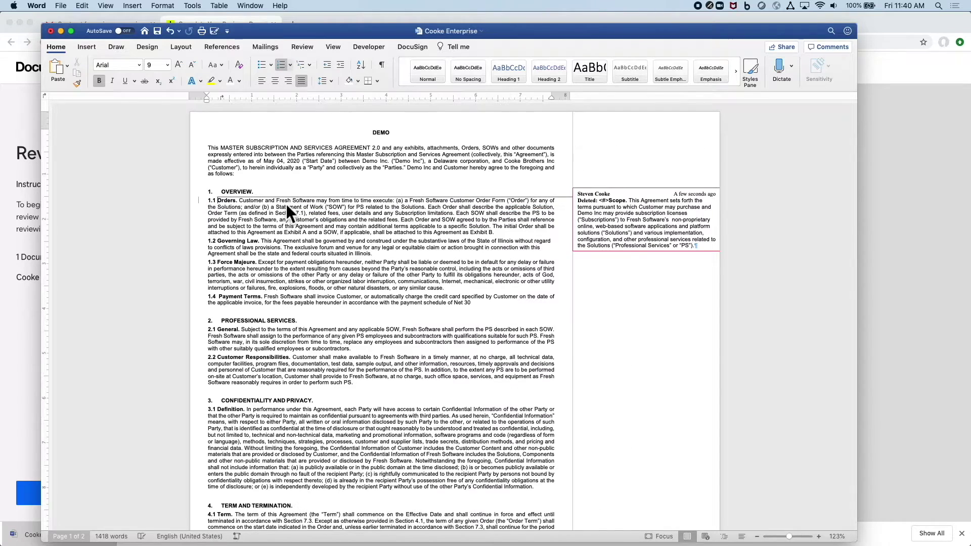
{"action": "left_click", "coordinate": [235, 174]}
{"action": "type", "text": "add some in"}
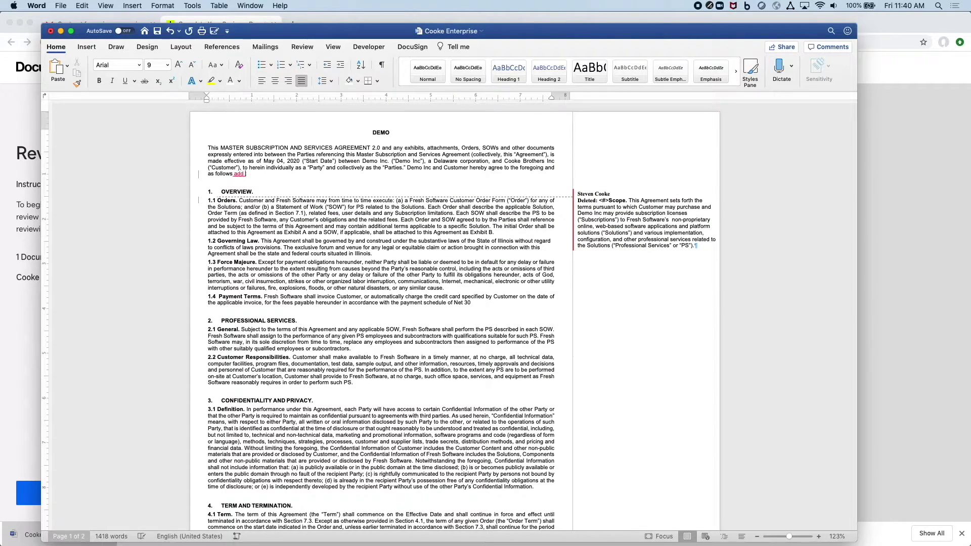
{"action": "type", "text": "formation"}
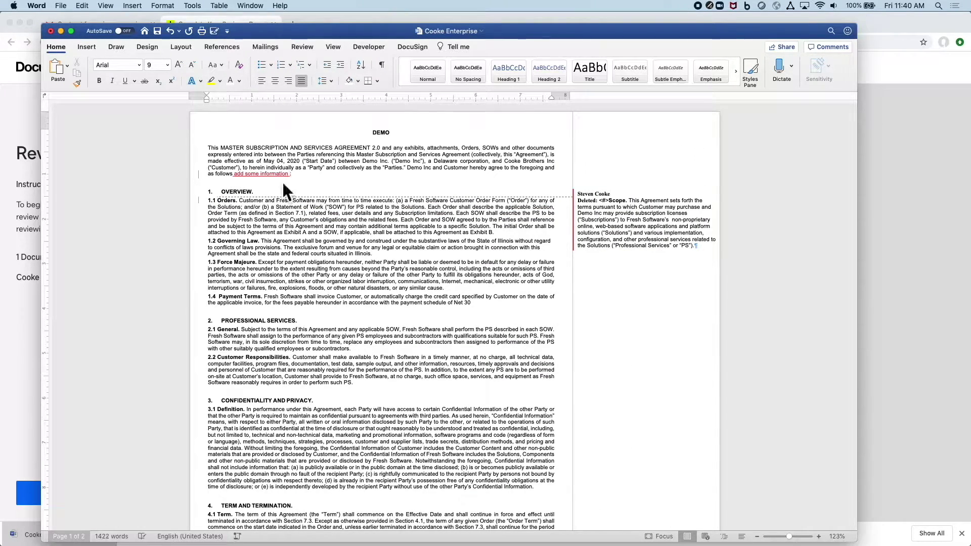
Step: With Track Changes off, add 'and a little more information too', then save and close
{"action": "left_click", "coordinate": [308, 53]}
{"action": "left_click", "coordinate": [416, 71]}
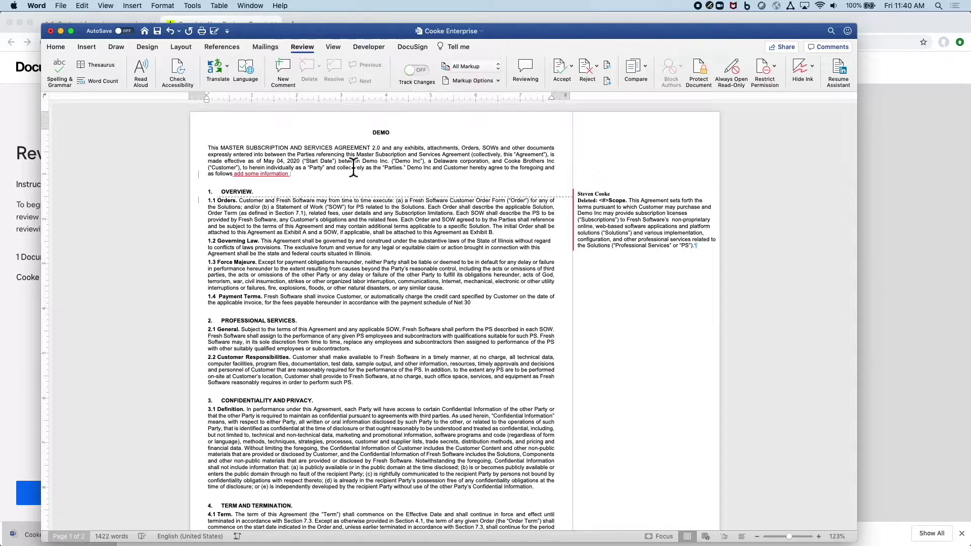
{"action": "type", "text": "and a little more information too"}
{"action": "left_click", "coordinate": [158, 31]}
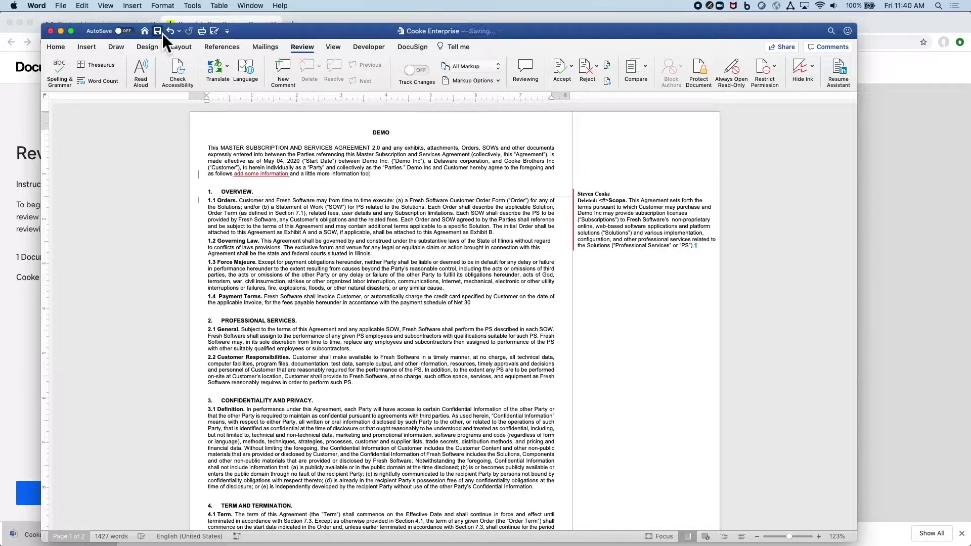
{"action": "left_click", "coordinate": [51, 31]}
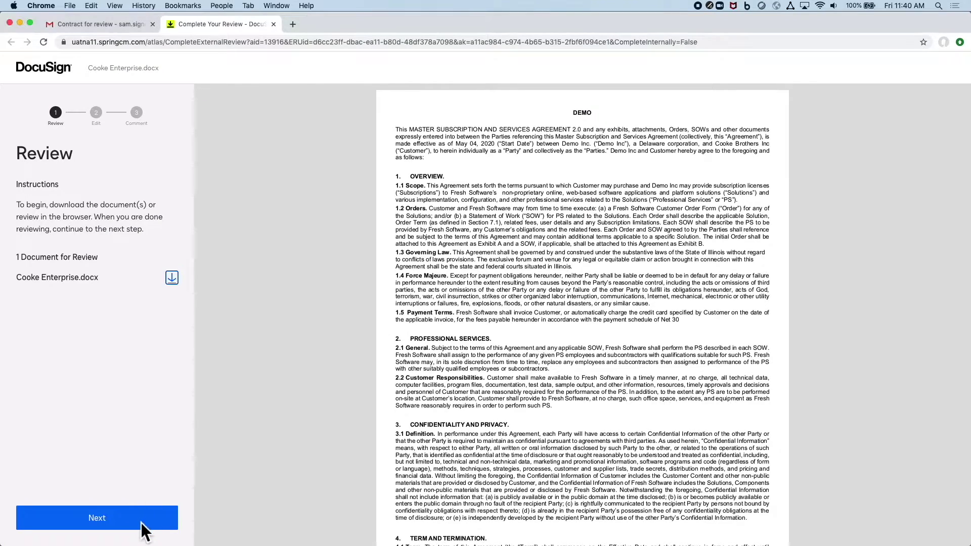
Step: Upload the edited Cooke Enterprise.docx from Downloads as the new version
{"action": "left_click", "coordinate": [140, 523]}
{"action": "left_click", "coordinate": [113, 324]}
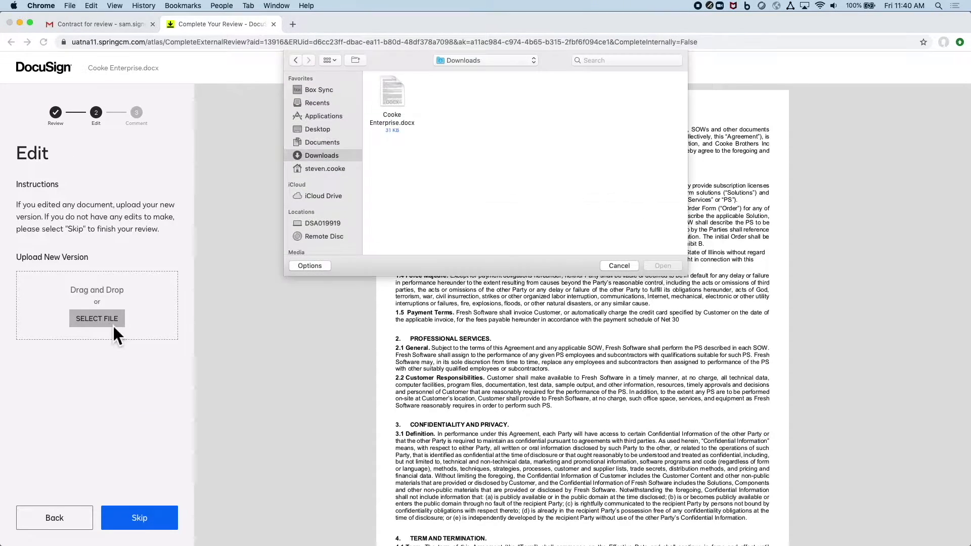
{"action": "left_click", "coordinate": [393, 112]}
{"action": "double_click", "coordinate": [394, 113]}
Step: Add the comment 'Made some changes' and complete the review
{"action": "left_click", "coordinate": [152, 516]}
{"action": "left_click", "coordinate": [96, 320]}
{"action": "type", "text": "Made some changes"}
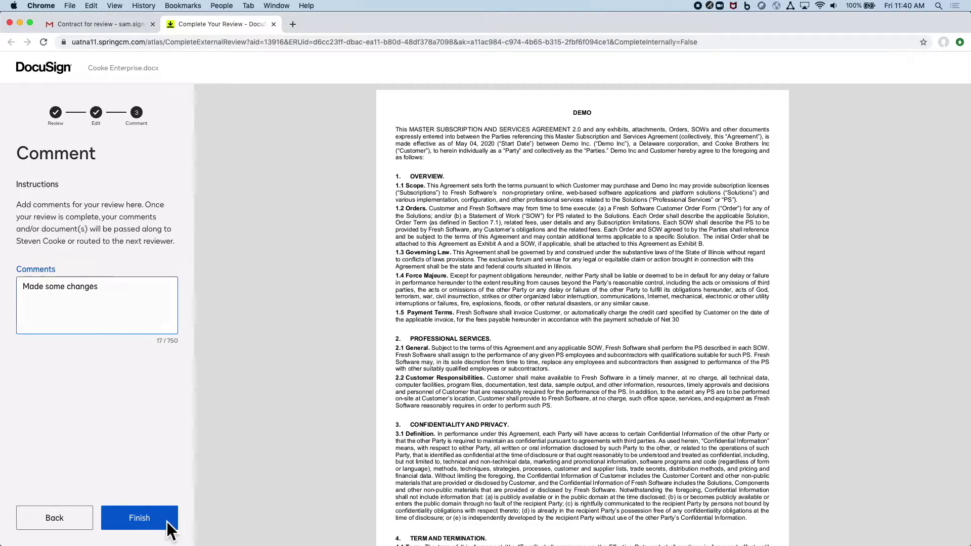
{"action": "left_click", "coordinate": [169, 526]}
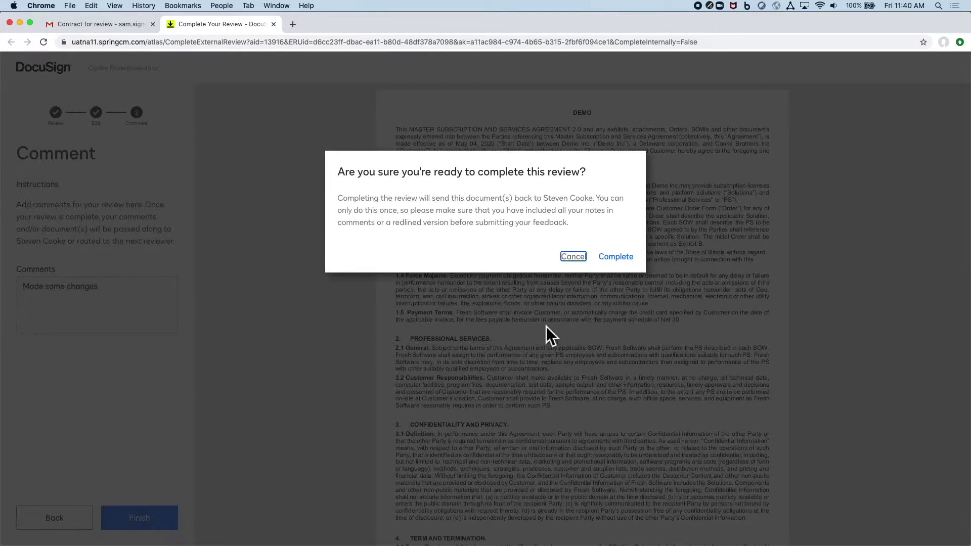
{"action": "left_click", "coordinate": [620, 257]}
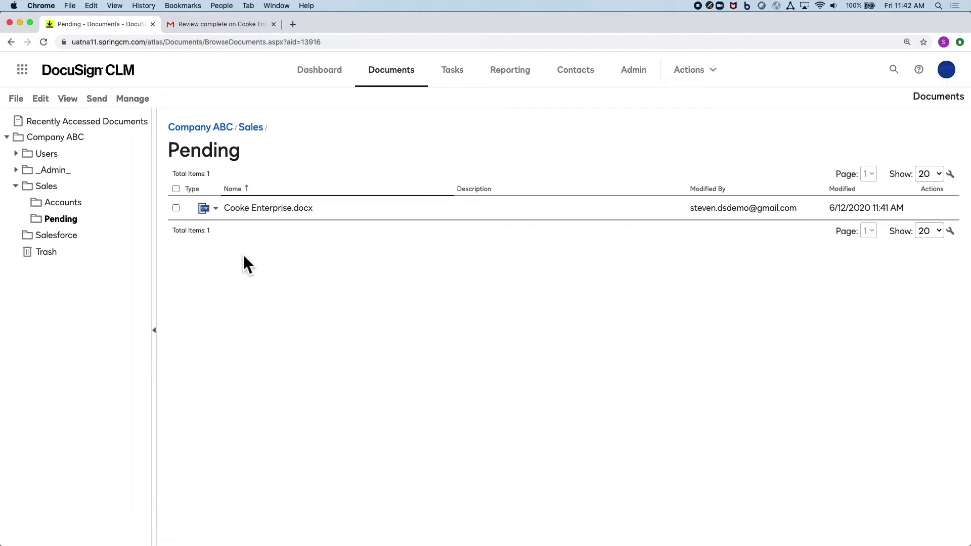
Step: Open Cooke Enterprise.docx from the Pending list to view Version 2
{"action": "left_click", "coordinate": [255, 211]}
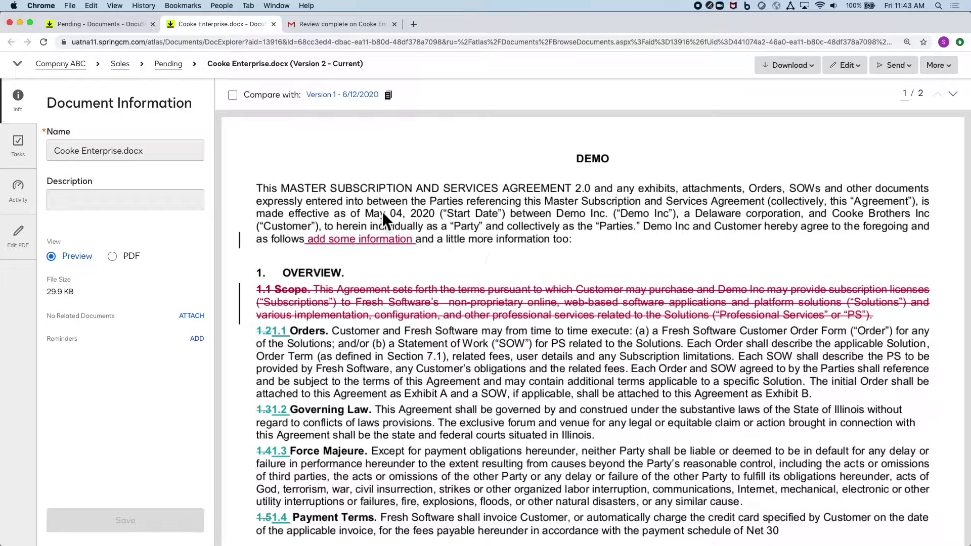
Step: Compare against Version 1, then create version 3 and open it with redlines via DocuSign Edit
{"action": "left_click", "coordinate": [233, 95]}
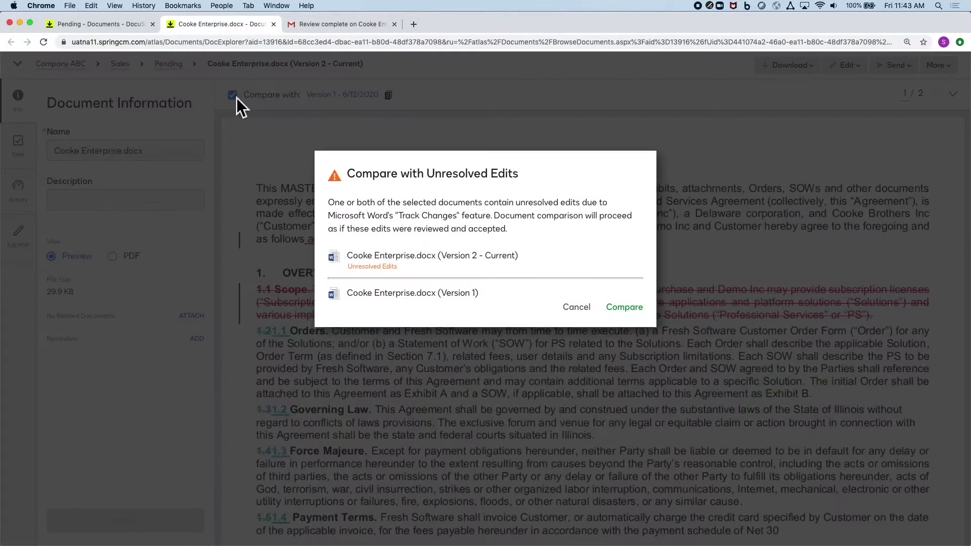
{"action": "left_click", "coordinate": [622, 309]}
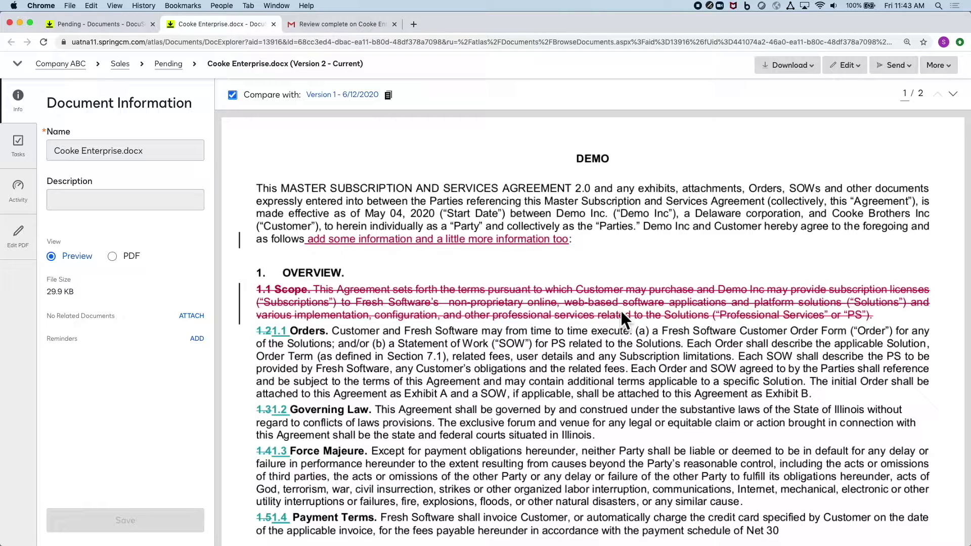
{"action": "left_click", "coordinate": [850, 71]}
{"action": "mouse_move", "coordinate": [772, 107]}
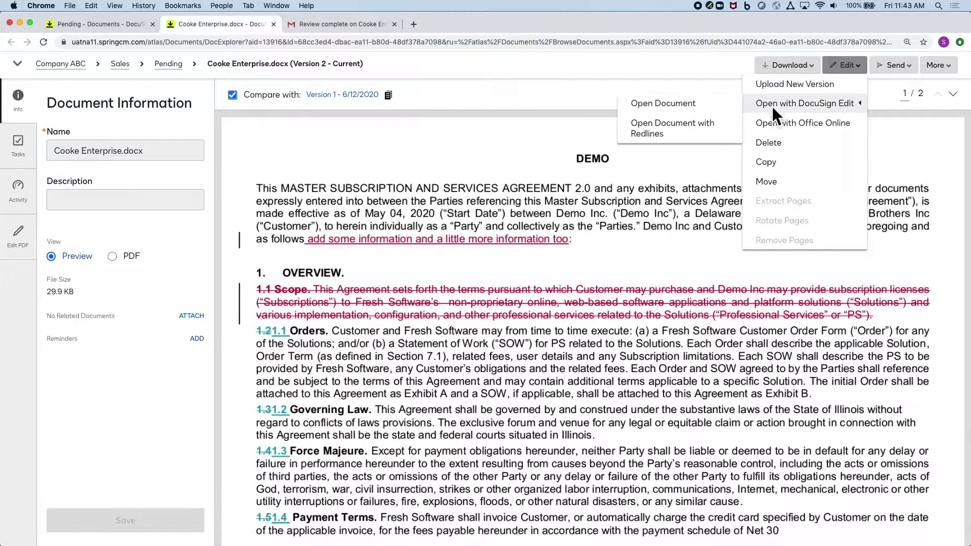
{"action": "left_click", "coordinate": [679, 131]}
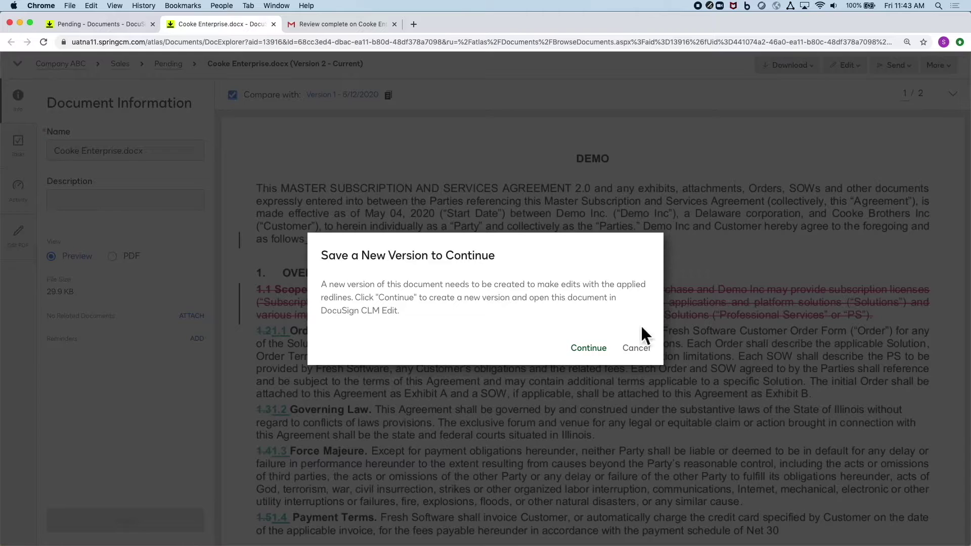
{"action": "left_click", "coordinate": [589, 348]}
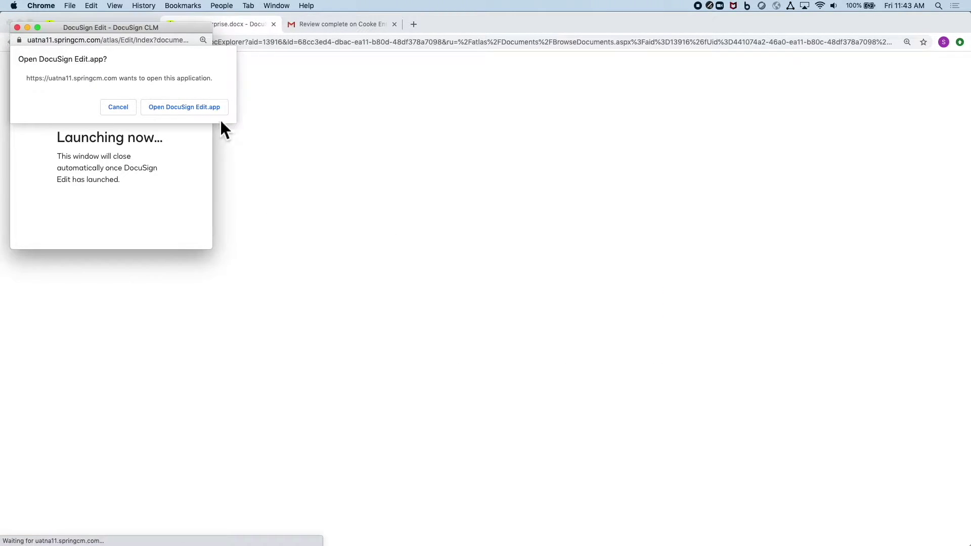
{"action": "left_click", "coordinate": [207, 106]}
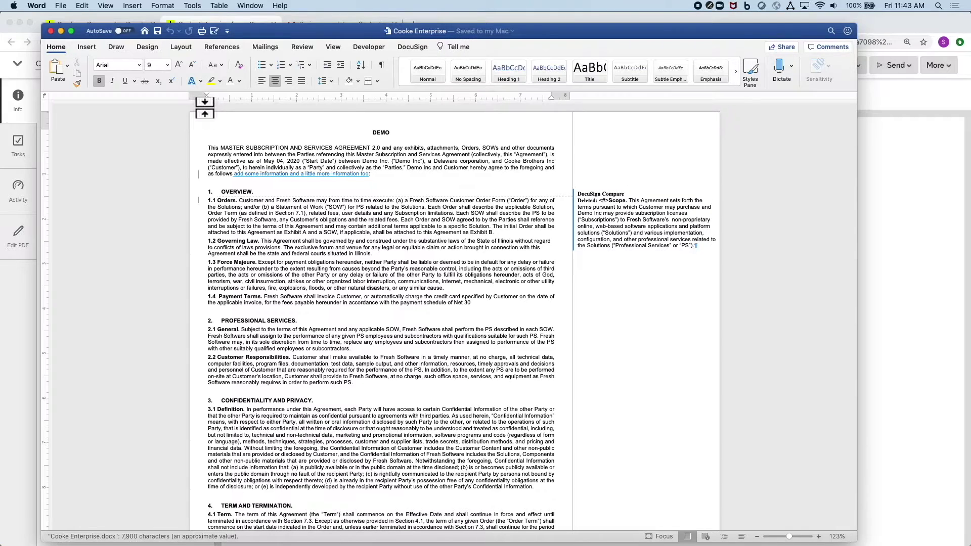
Step: Accept All Changes from the Review tab and save the contract back as Version 4
{"action": "left_click", "coordinate": [305, 49]}
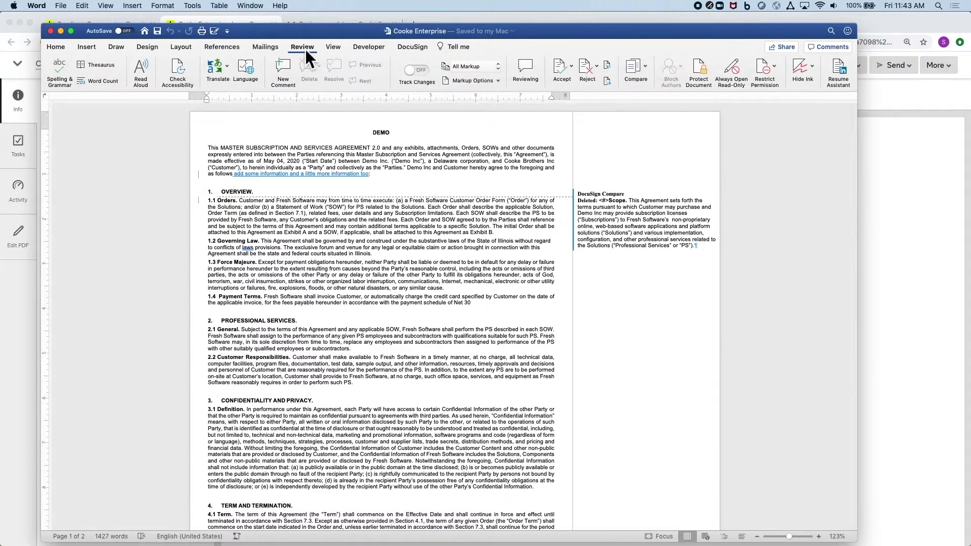
{"action": "left_click", "coordinate": [572, 68]}
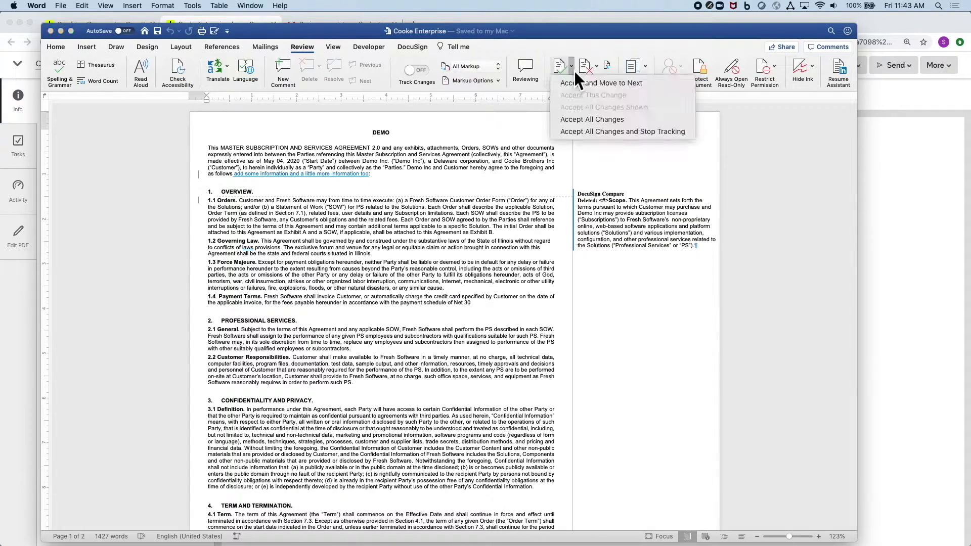
{"action": "left_click", "coordinate": [585, 119]}
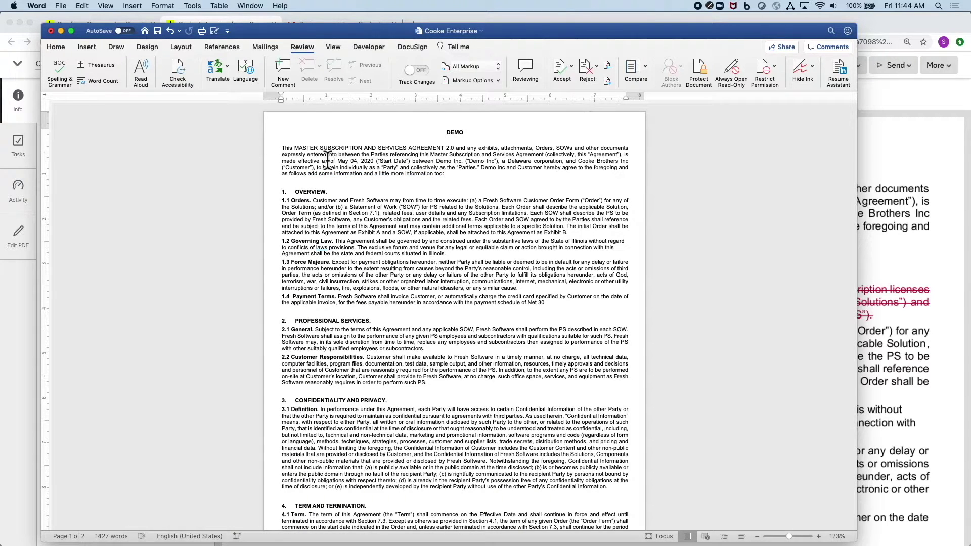
{"action": "left_click", "coordinate": [159, 32]}
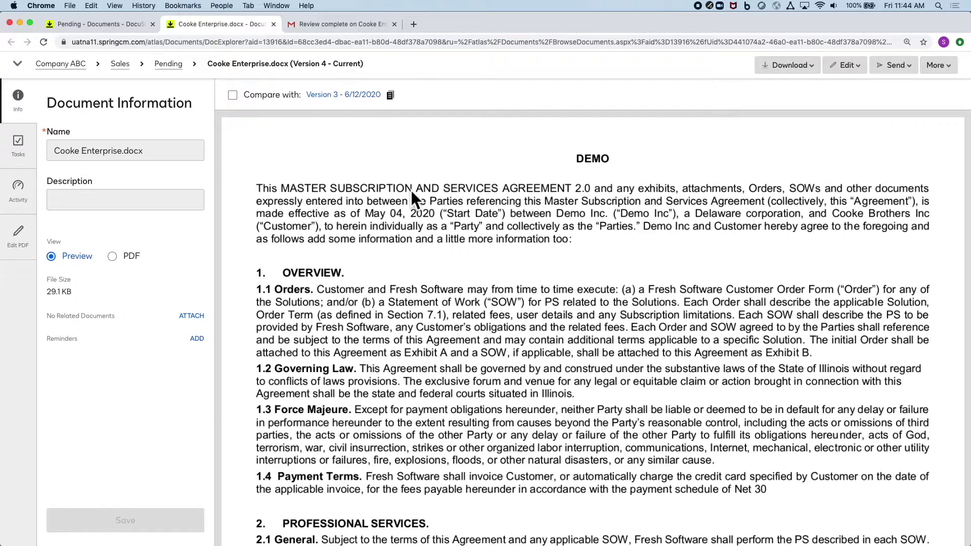
Step: Send Cooke Enterprise version 4 For Signature to start a DocuSign envelope with Cooke Enterprise.pdf
{"action": "left_click", "coordinate": [893, 65]}
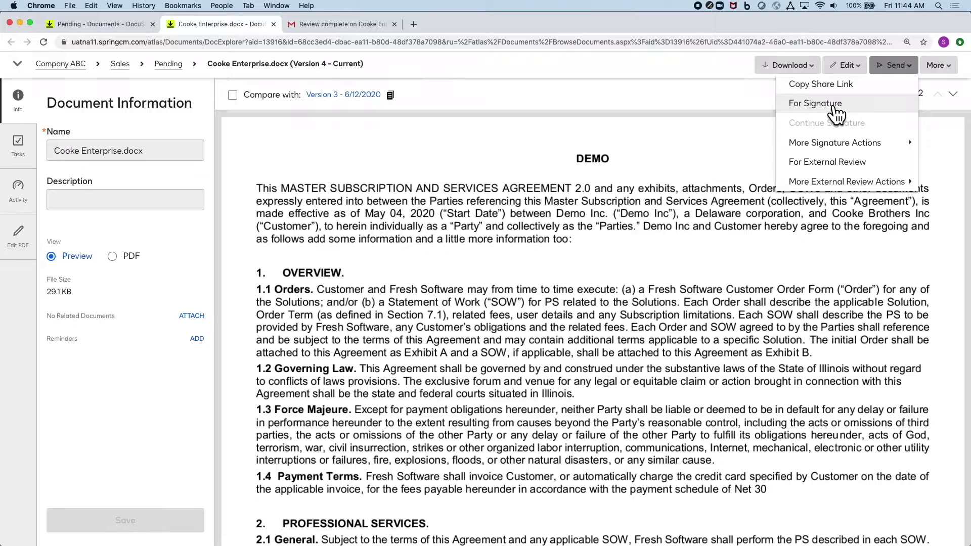
{"action": "left_click", "coordinate": [816, 104]}
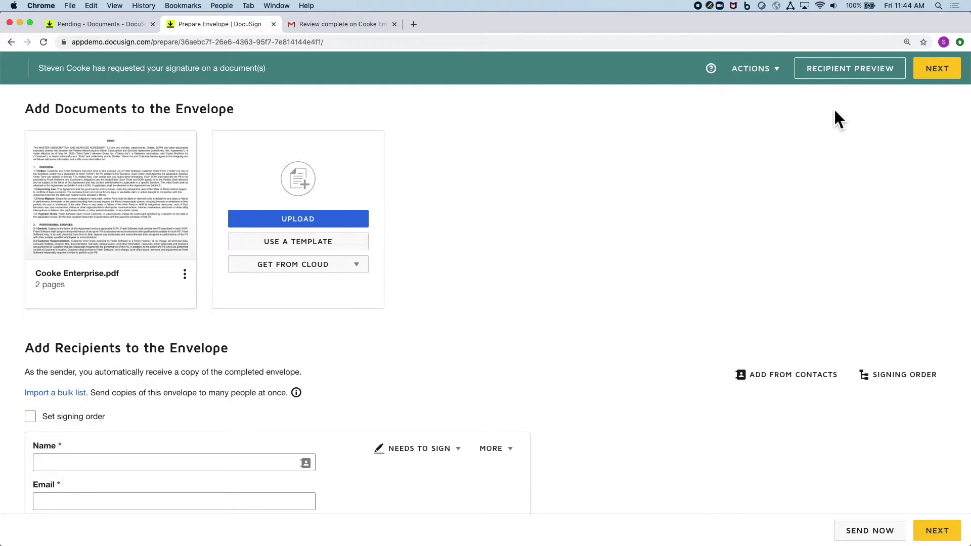
Step: Enter the signer's full name and e-mail address as the envelope recipient, then continue to fields
{"action": "scroll", "coordinate": [480, 339], "scroll_direction": "down", "scroll_amount": 2}
{"action": "left_click", "coordinate": [119, 420]}
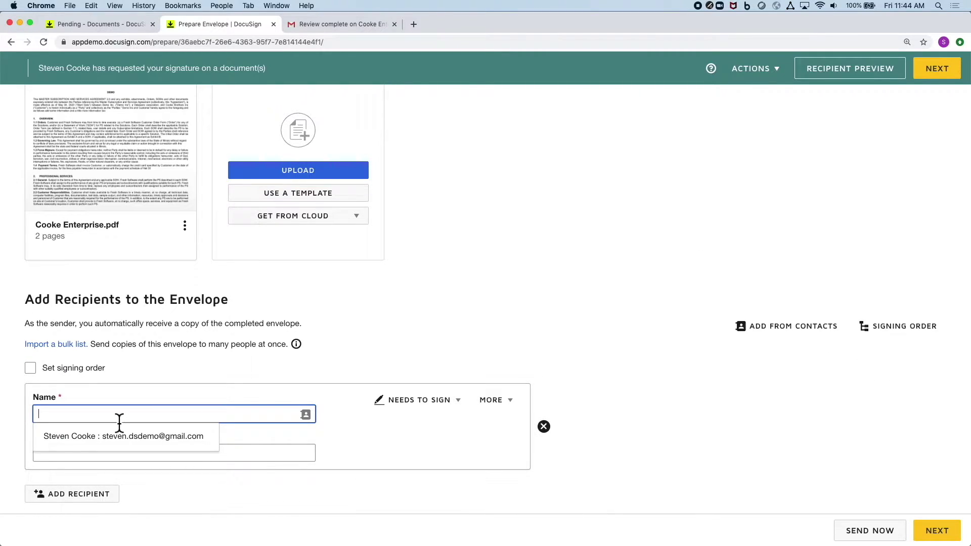
{"action": "type", "text": "Sam Signer"}
{"action": "key", "text": "Tab"}
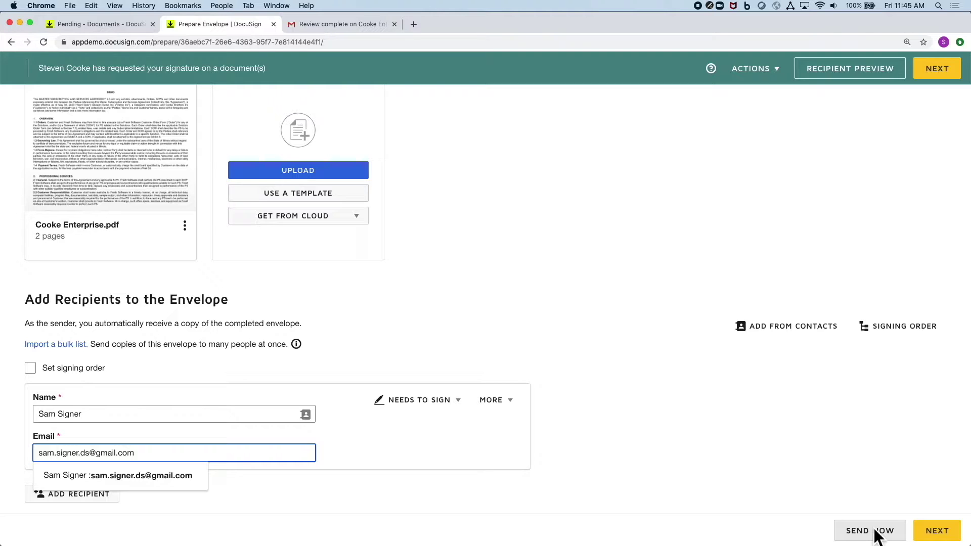
{"action": "left_click", "coordinate": [936, 531]}
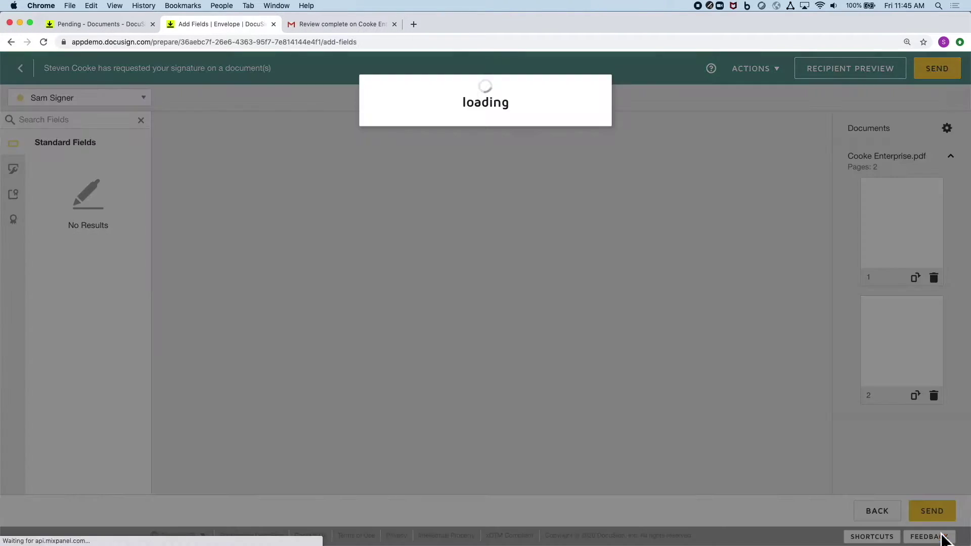
Step: Place Signature, Full Name and Date Signed fields beside the Signature:, Name: and Date: labels
{"action": "scroll", "coordinate": [757, 438], "scroll_direction": "down", "scroll_amount": 20}
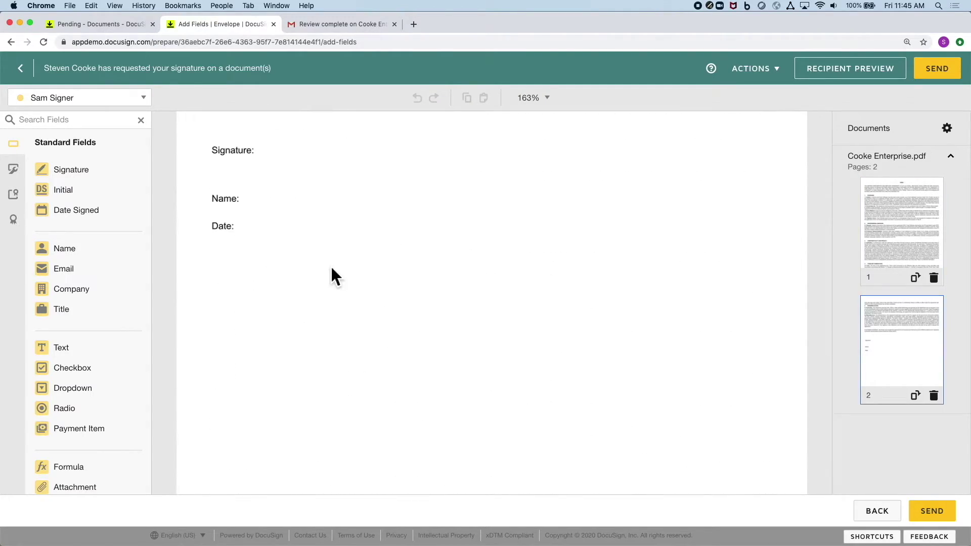
{"action": "mouse_move", "coordinate": [106, 175]}
{"action": "left_mouse_down"}
{"action": "mouse_move", "coordinate": [268, 152]}
{"action": "mouse_move", "coordinate": [265, 135]}
{"action": "left_mouse_up"}
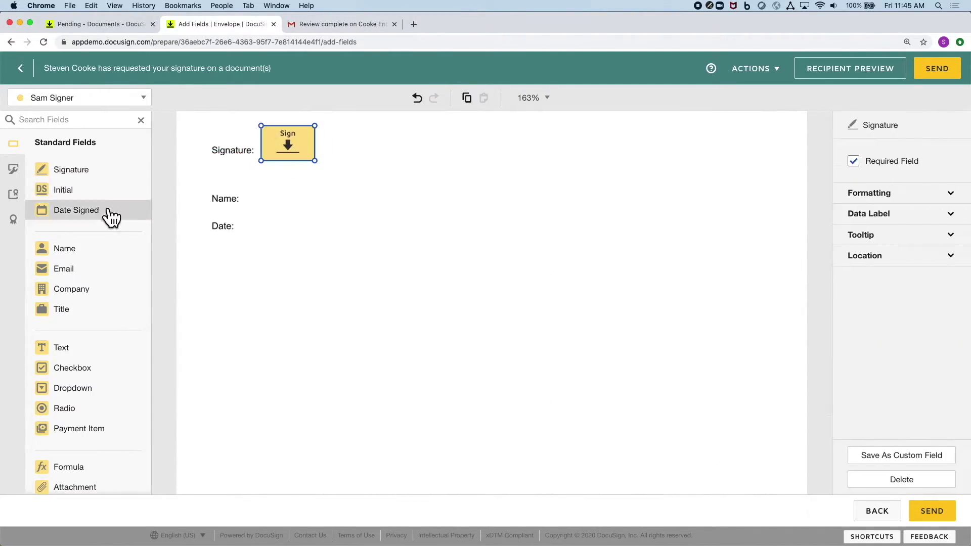
{"action": "left_click_drag", "start_coordinate": [114, 249], "coordinate": [248, 200]}
{"action": "left_click_drag", "start_coordinate": [76, 210], "coordinate": [242, 229]}
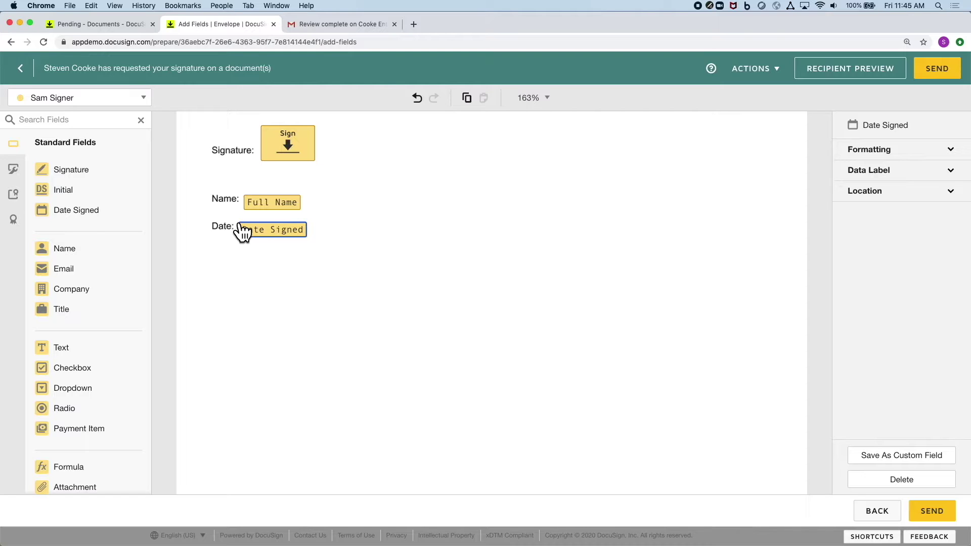
Step: Send the envelope, then open the emailed request's contract and accept electronic records
{"action": "left_click", "coordinate": [937, 71]}
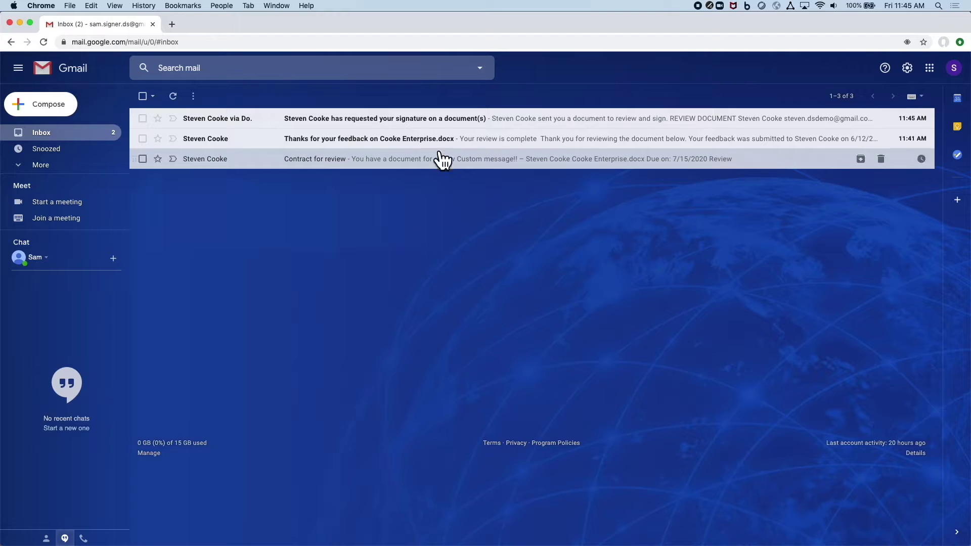
{"action": "left_click", "coordinate": [463, 119]}
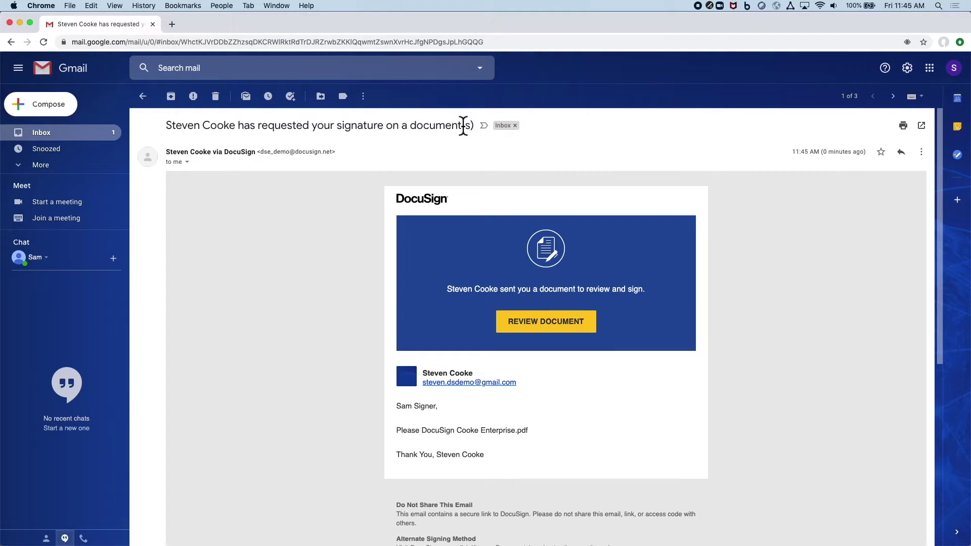
{"action": "left_click", "coordinate": [549, 323]}
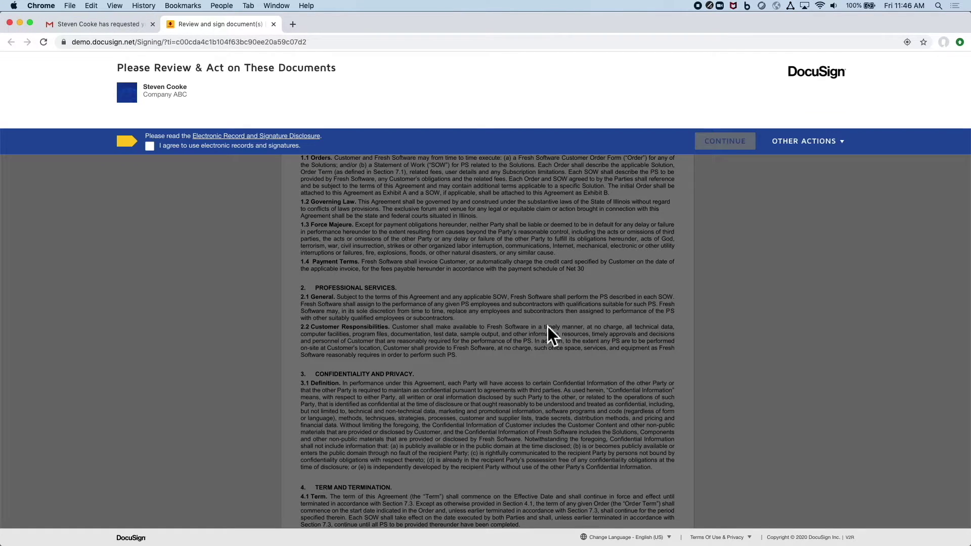
{"action": "left_click", "coordinate": [150, 147]}
Step: Adopt a signature, apply it to the contract's required Sign field, and finish signing
{"action": "left_click", "coordinate": [718, 144]}
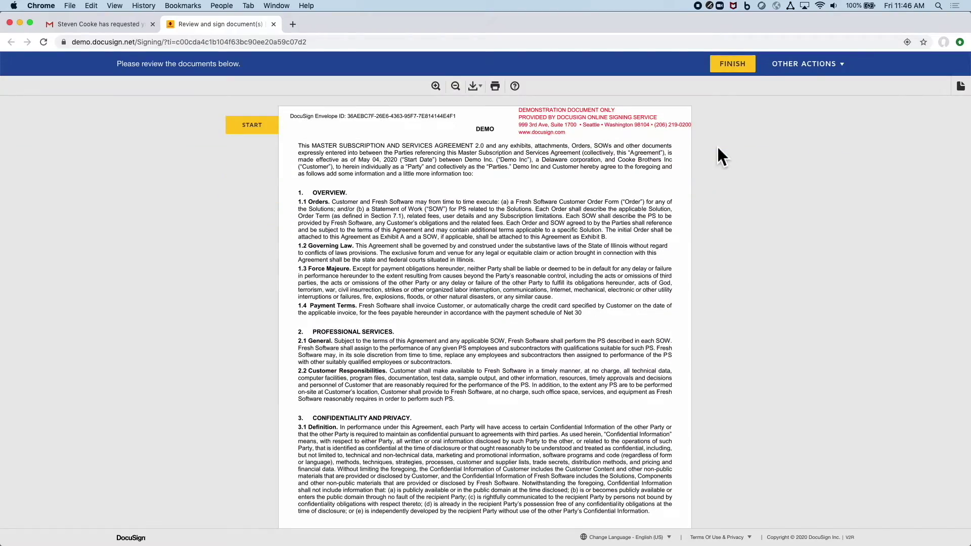
{"action": "left_click", "coordinate": [247, 126]}
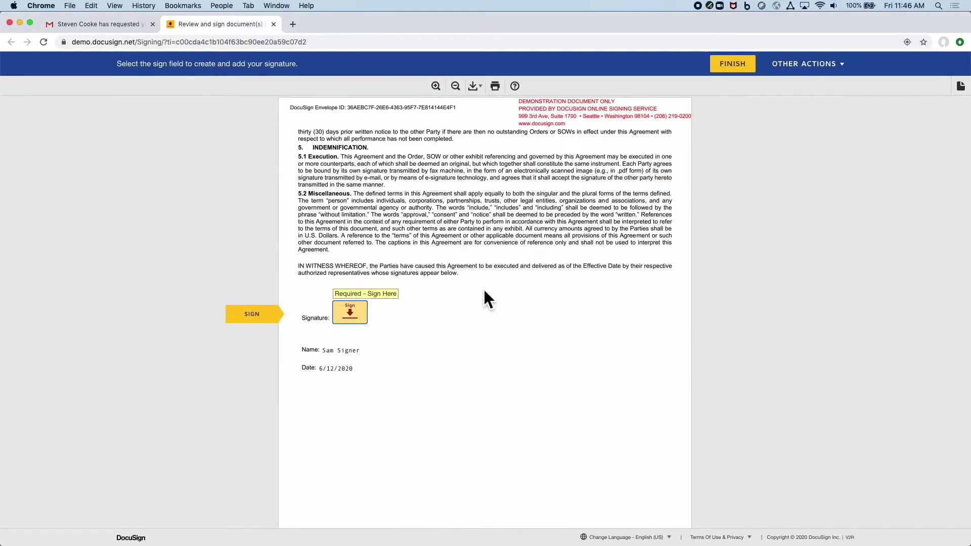
{"action": "scroll", "coordinate": [484, 287], "scroll_direction": "up", "scroll_amount": 5}
{"action": "left_click", "coordinate": [729, 71]}
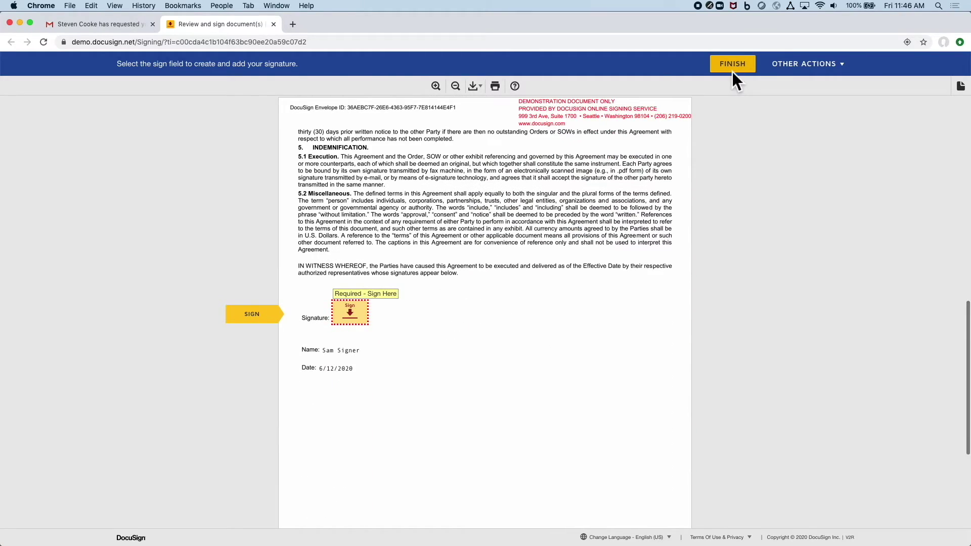
{"action": "left_click", "coordinate": [355, 317]}
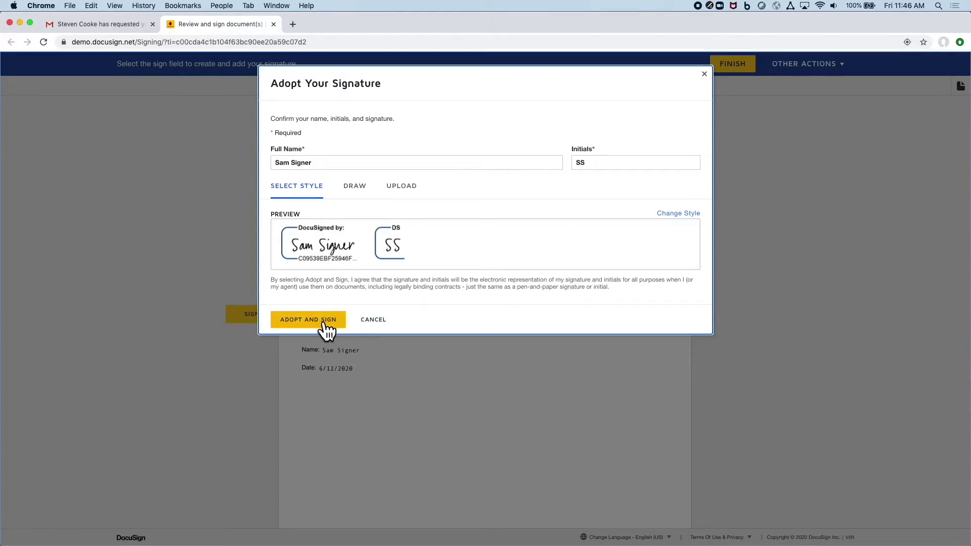
{"action": "left_click", "coordinate": [320, 326]}
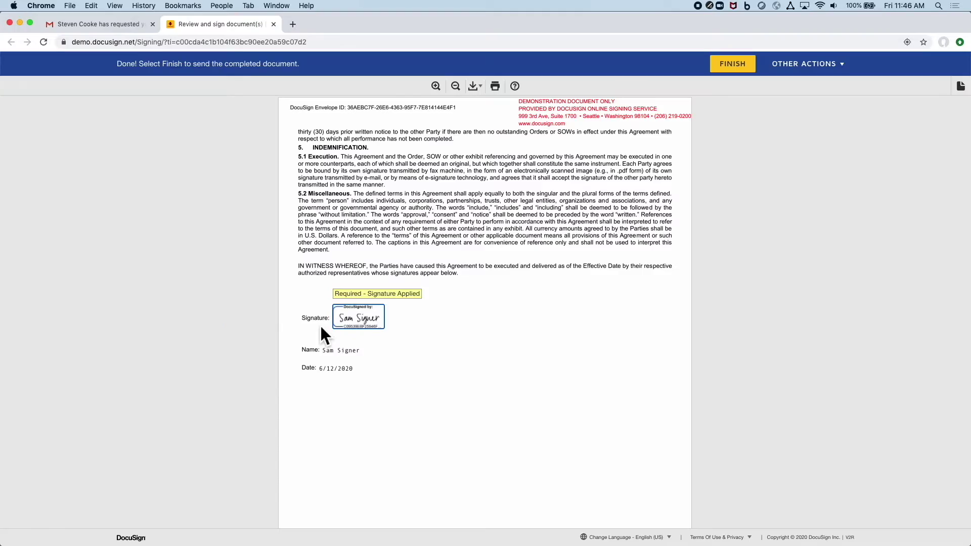
{"action": "left_click", "coordinate": [736, 68]}
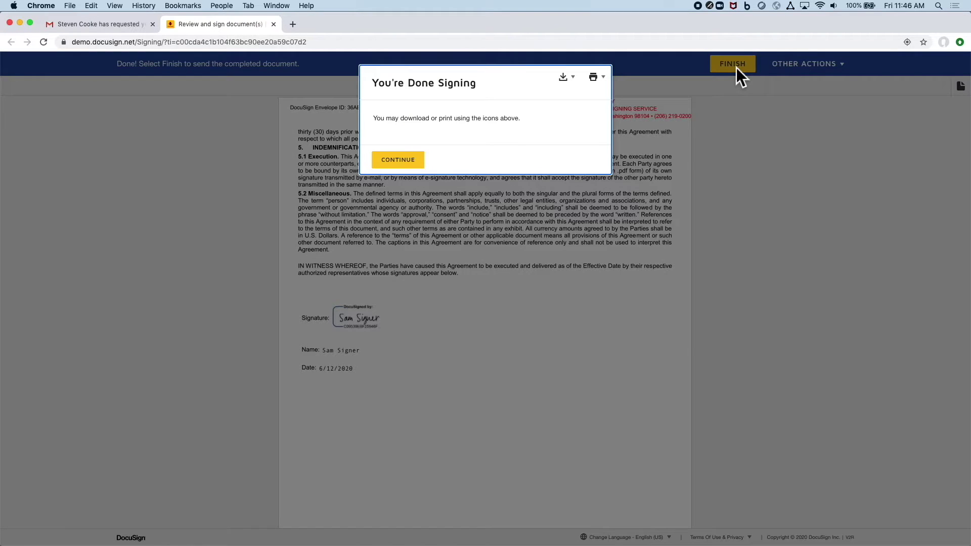
{"action": "left_click", "coordinate": [409, 162]}
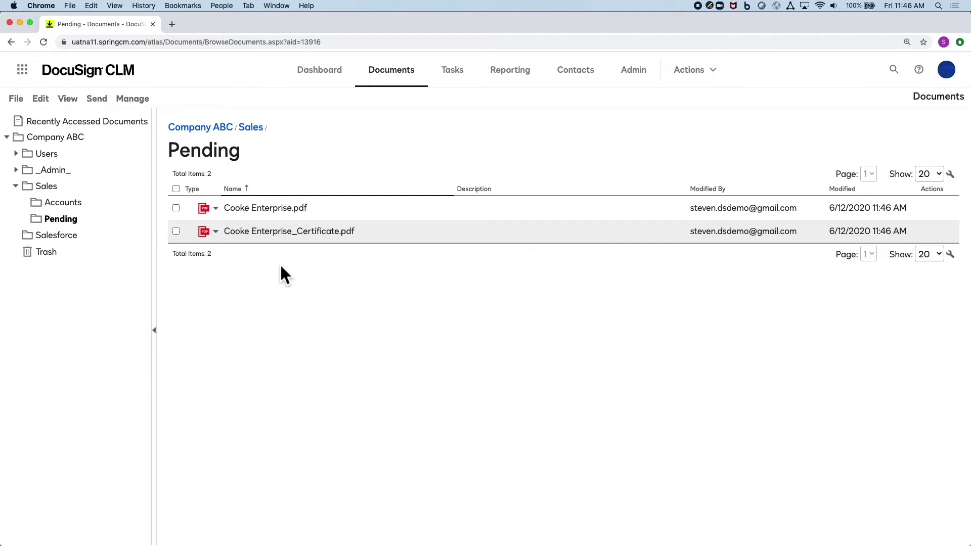
Step: Open the signed Cooke Enterprise.pdf (Version 5) from the Pending folder
{"action": "left_click", "coordinate": [270, 211]}
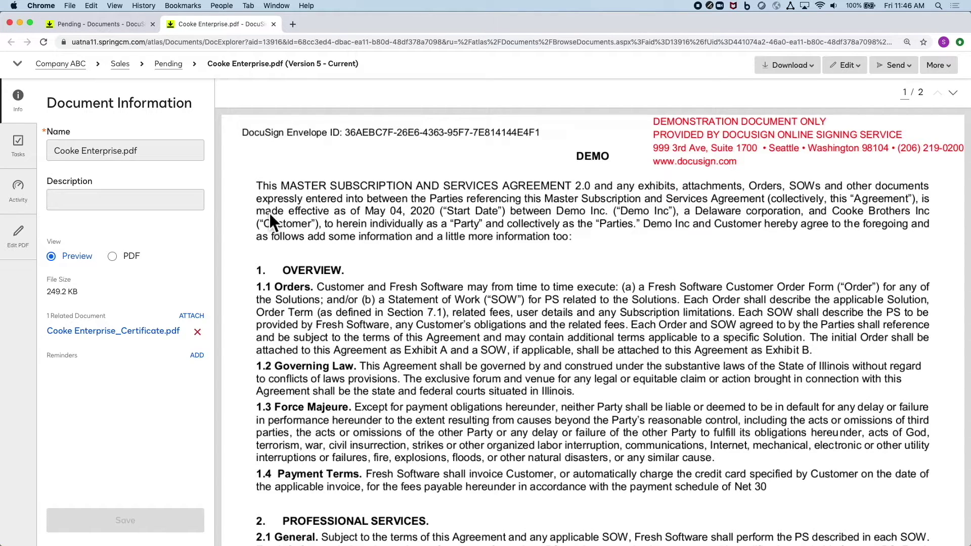
Step: Start a new reminder named Expiration Reminder, dated 5/4/2021
{"action": "left_click", "coordinate": [198, 356]}
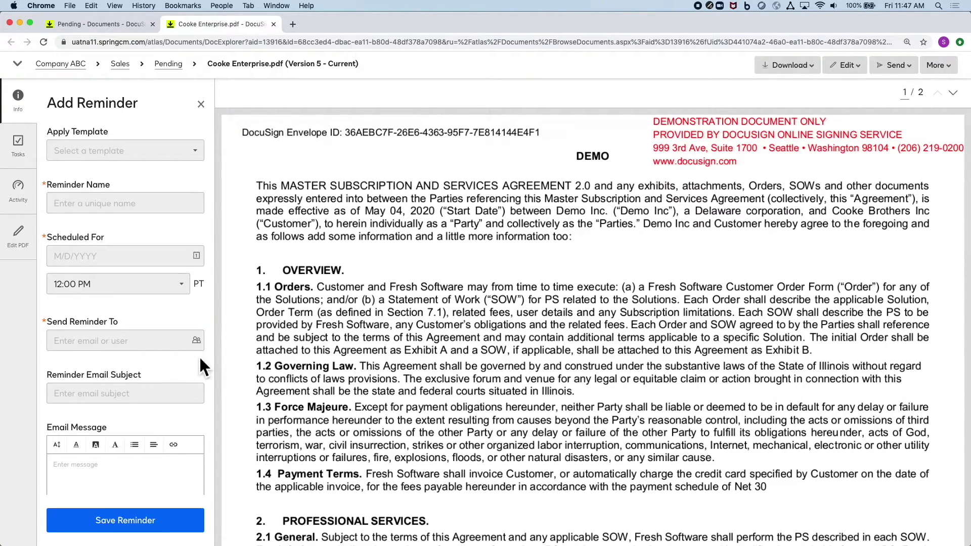
{"action": "left_click", "coordinate": [133, 203]}
{"action": "key", "text": "Down"}
{"action": "key", "text": "Return"}
{"action": "left_click", "coordinate": [119, 254]}
{"action": "type", "text": "5/4/2021"}
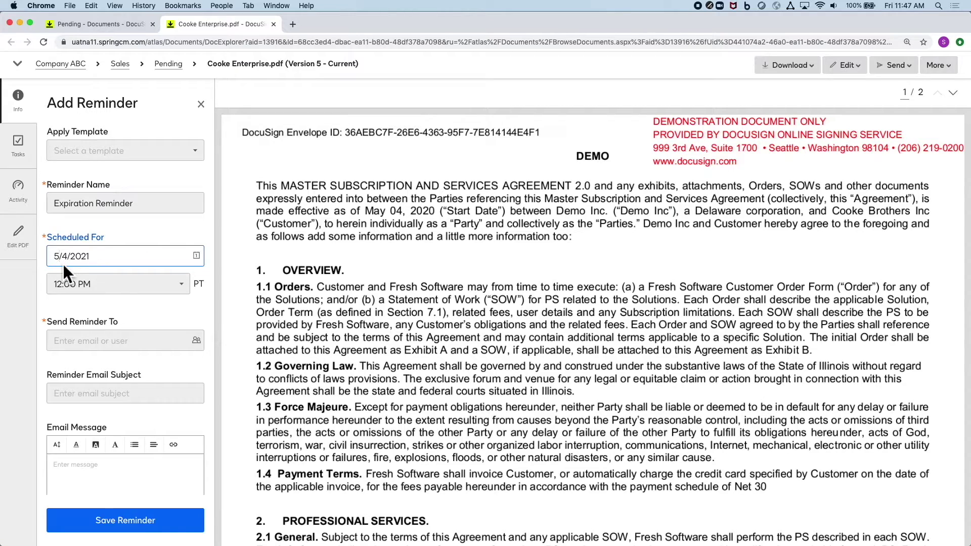
Step: Send the reminder to the sender contact with message 'Expiration in 60 days!' and save it
{"action": "left_click", "coordinate": [121, 340]}
{"action": "type", "text": "st"}
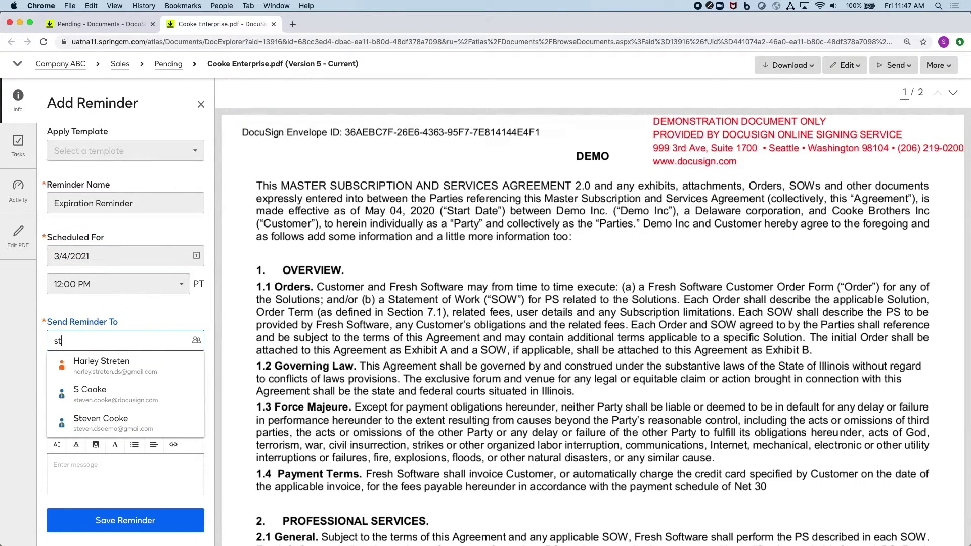
{"action": "left_click", "coordinate": [108, 417]}
{"action": "left_click", "coordinate": [104, 393]}
{"action": "left_click", "coordinate": [101, 416]}
{"action": "left_click", "coordinate": [96, 484]}
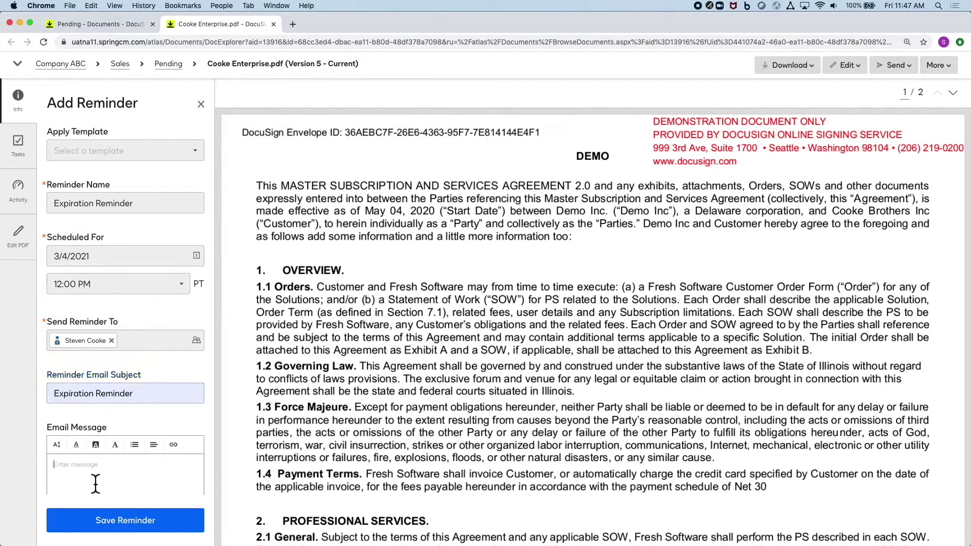
{"action": "type", "text": "Expiration in 60 days!!"}
{"action": "left_click", "coordinate": [153, 521]}
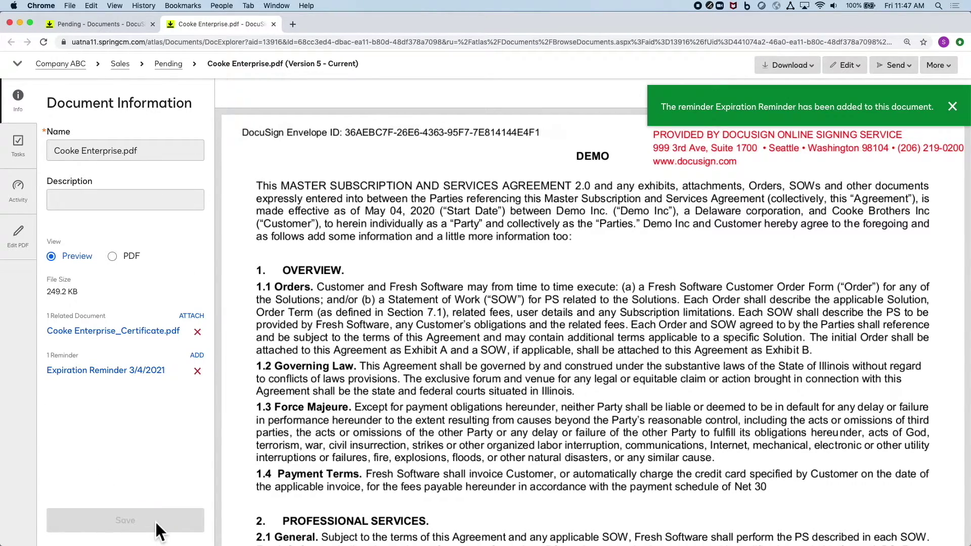
Step: Download the previous Version 4 file from the document history, then close its tab
{"action": "left_click", "coordinate": [952, 63]}
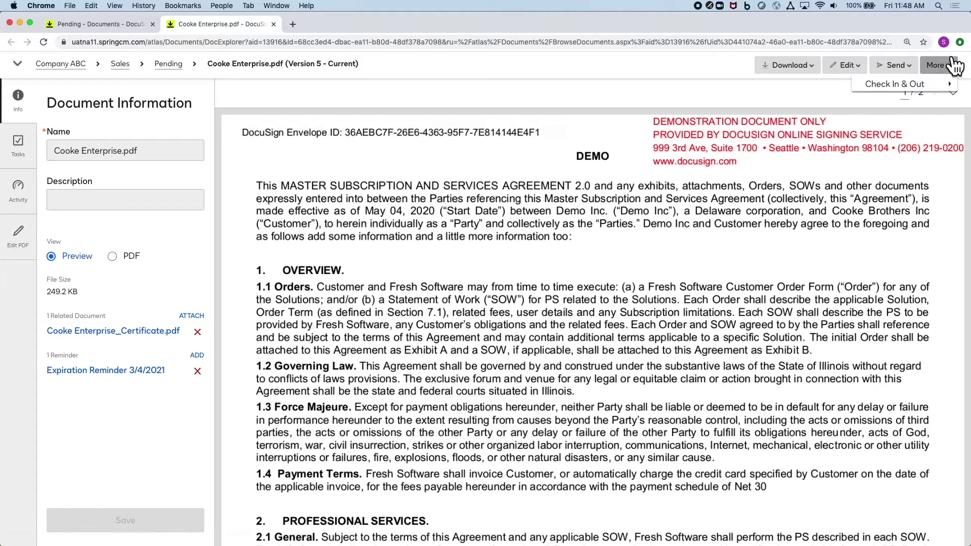
{"action": "left_click", "coordinate": [885, 101]}
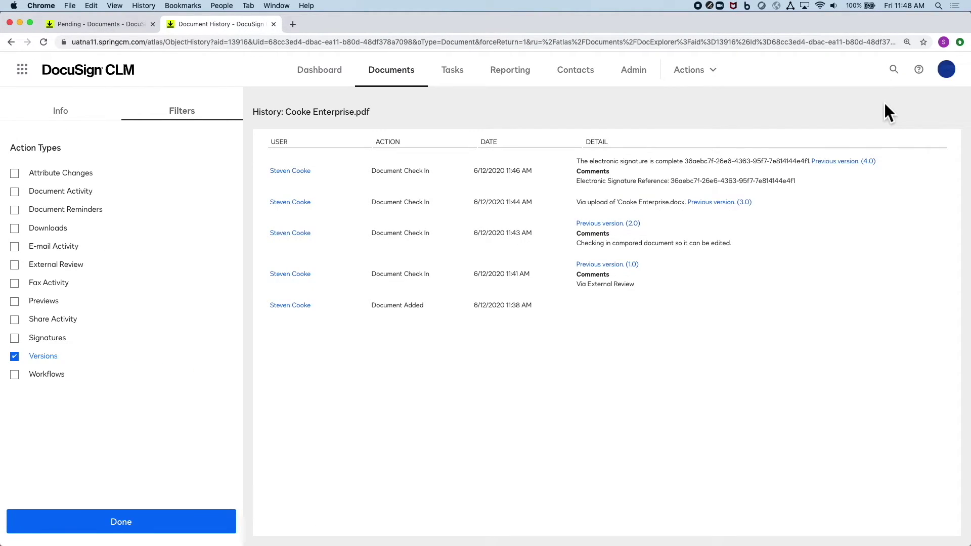
{"action": "left_click", "coordinate": [836, 162]}
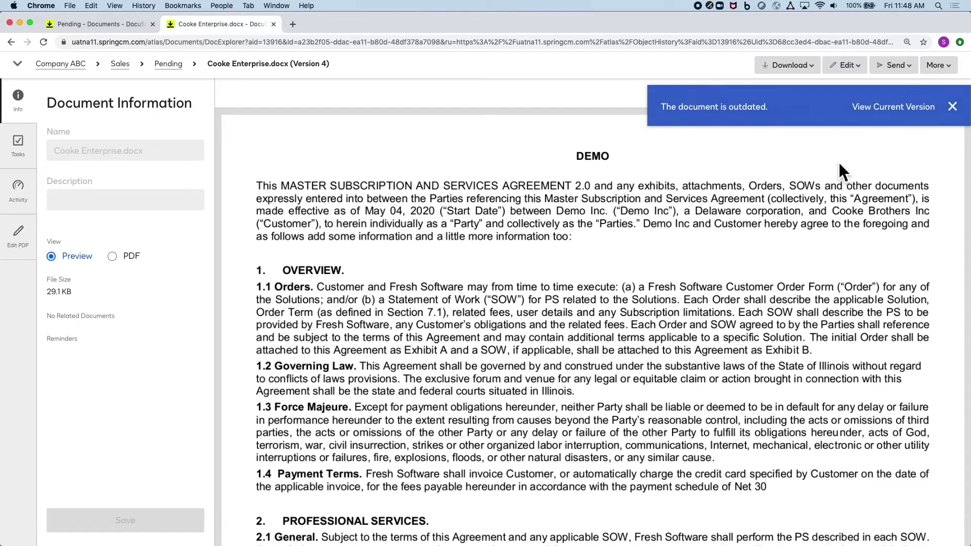
{"action": "left_click", "coordinate": [786, 65]}
{"action": "left_click", "coordinate": [755, 86]}
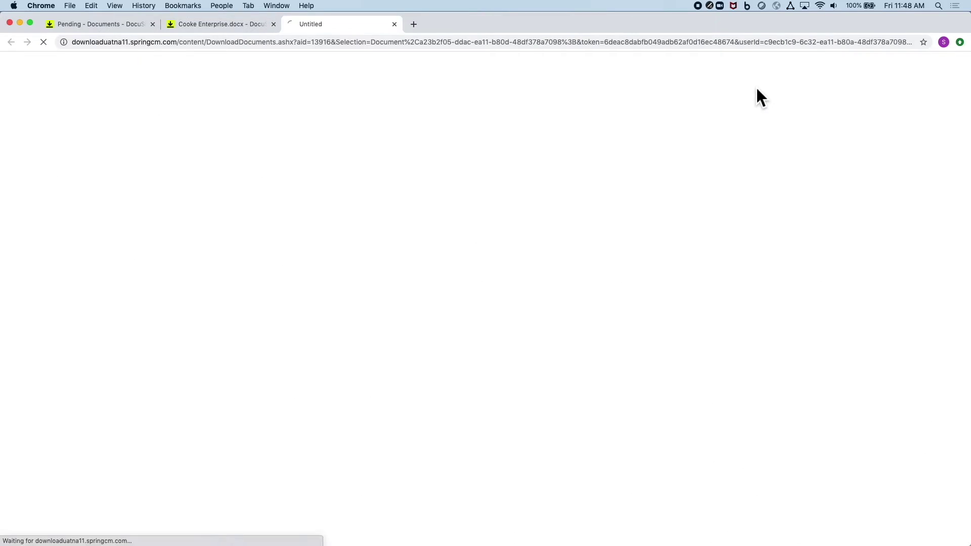
{"action": "key", "text": "super+w"}
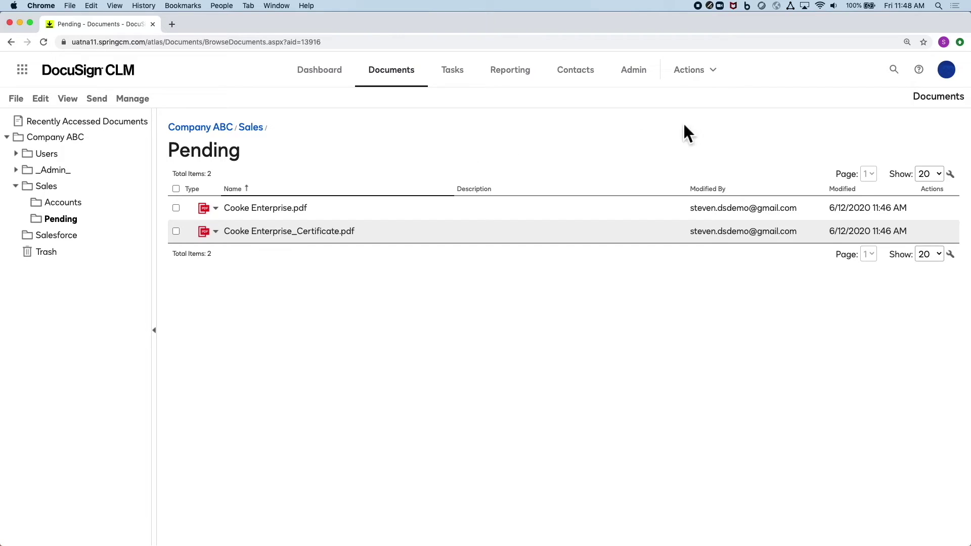
Step: Search documents for 'Net 30' and expand the Cooke Enterprise.pdf result's matching passages
{"action": "left_click", "coordinate": [894, 70]}
{"action": "type", "text": "Net 30"}
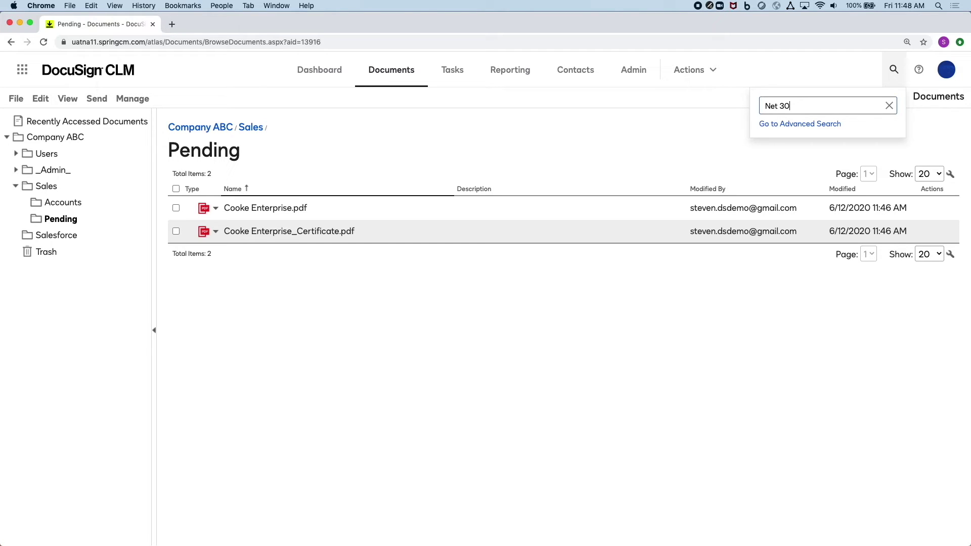
{"action": "key", "text": "Return"}
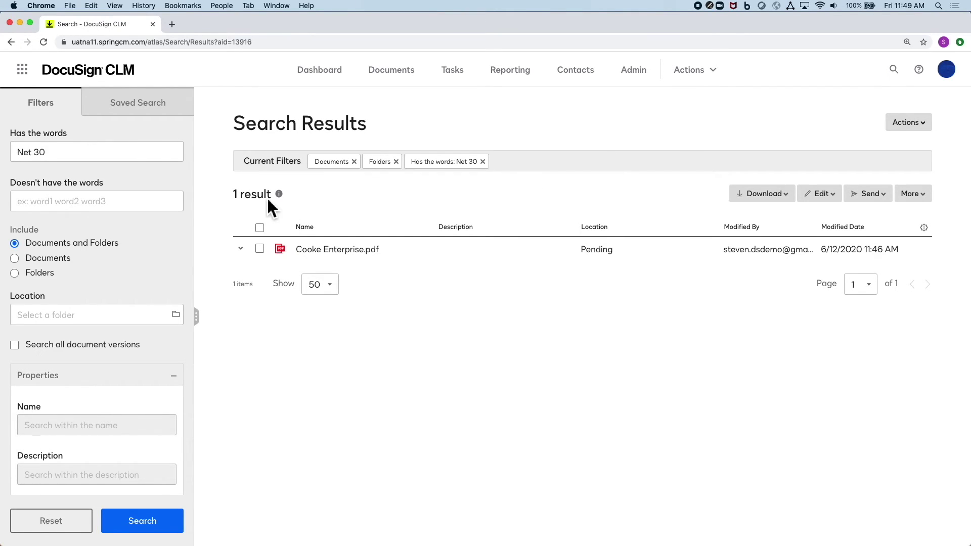
{"action": "left_click", "coordinate": [242, 249]}
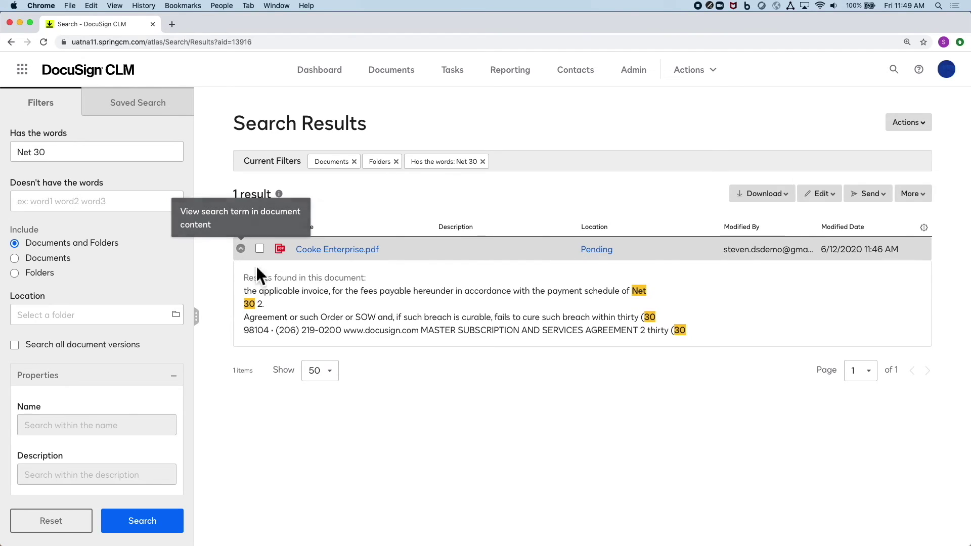